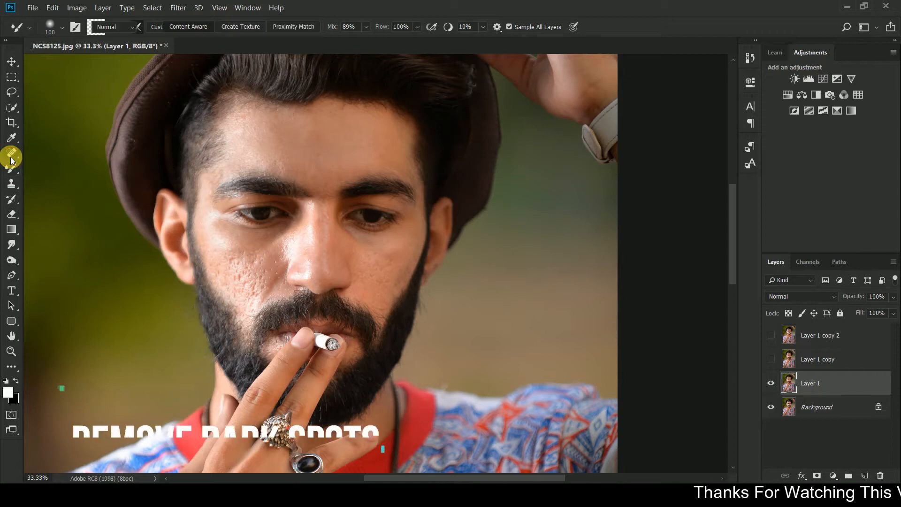
Heal the dark spots and pores on the left cheek in the photo on Layer 1 with the Spot Healing Brush at size 20.
{"action": "key", "text": "bracketleft"}
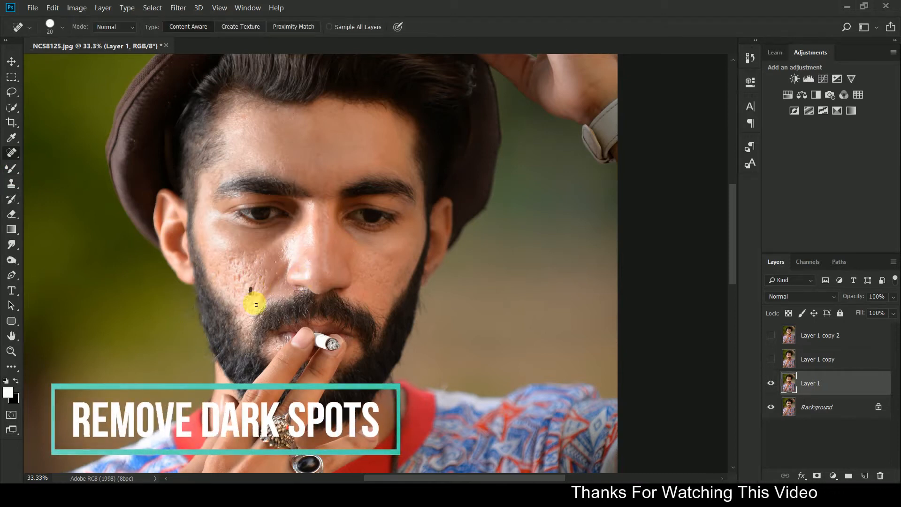
{"action": "left_click", "coordinate": [251, 276]}
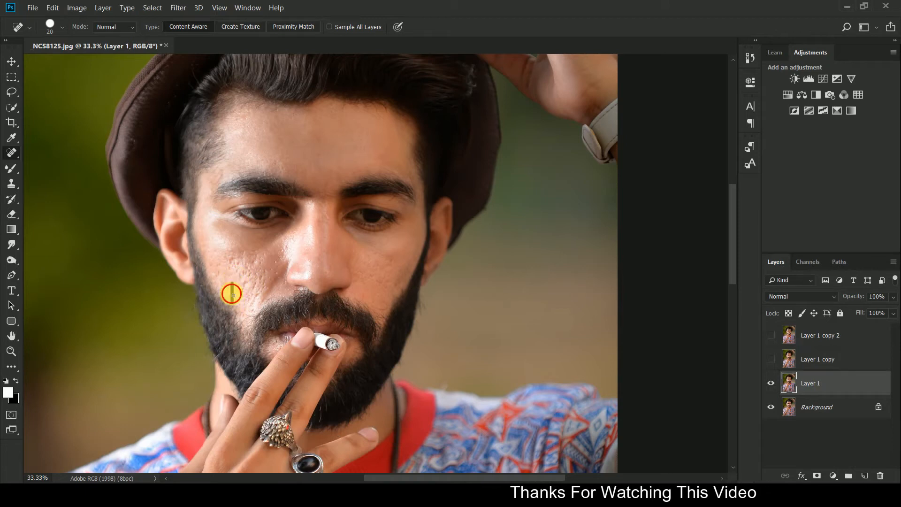
{"action": "left_click_drag", "start_coordinate": [244, 268], "coordinate": [264, 291]}
{"action": "left_click", "coordinate": [256, 293]}
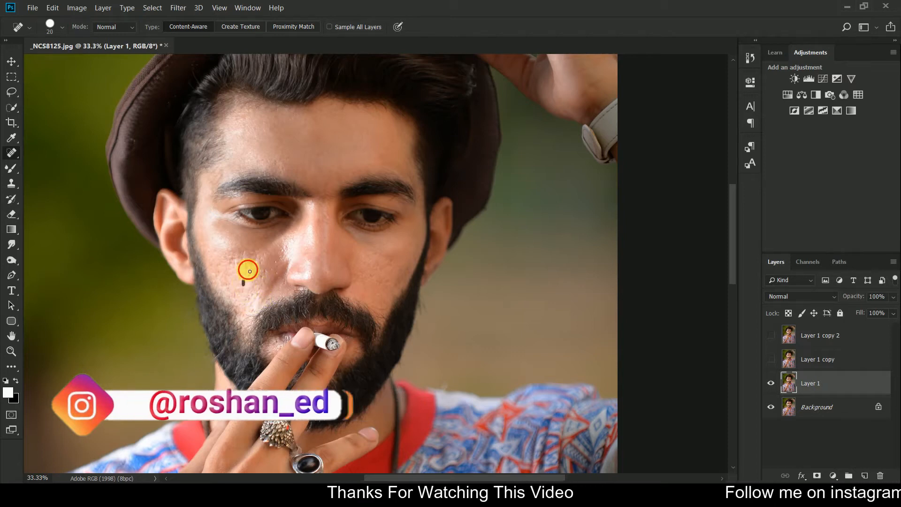
{"action": "mouse_move", "coordinate": [250, 250]}
{"action": "left_mouse_down"}
{"action": "mouse_move", "coordinate": [231, 272]}
{"action": "mouse_move", "coordinate": [214, 266]}
{"action": "mouse_move", "coordinate": [216, 278]}
{"action": "mouse_move", "coordinate": [248, 316]}
{"action": "mouse_move", "coordinate": [267, 289]}
{"action": "mouse_move", "coordinate": [260, 295]}
{"action": "mouse_move", "coordinate": [265, 269]}
{"action": "mouse_move", "coordinate": [278, 262]}
{"action": "mouse_move", "coordinate": [278, 278]}
{"action": "mouse_move", "coordinate": [260, 267]}
{"action": "mouse_move", "coordinate": [257, 286]}
{"action": "mouse_move", "coordinate": [263, 262]}
{"action": "mouse_move", "coordinate": [242, 266]}
{"action": "mouse_move", "coordinate": [252, 276]}
{"action": "mouse_move", "coordinate": [239, 306]}
{"action": "left_mouse_up"}
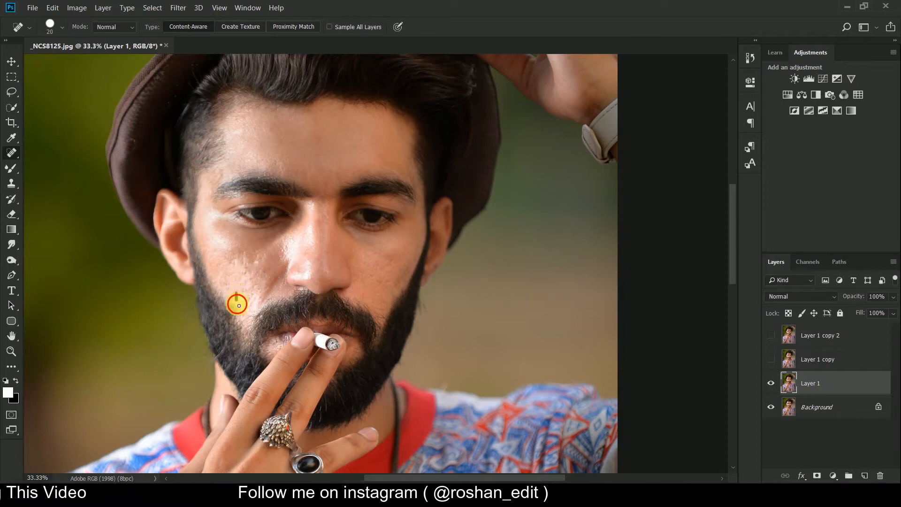
{"action": "mouse_move", "coordinate": [247, 273]}
{"action": "left_mouse_down"}
{"action": "mouse_move", "coordinate": [241, 257]}
{"action": "mouse_move", "coordinate": [260, 287]}
{"action": "left_mouse_up"}
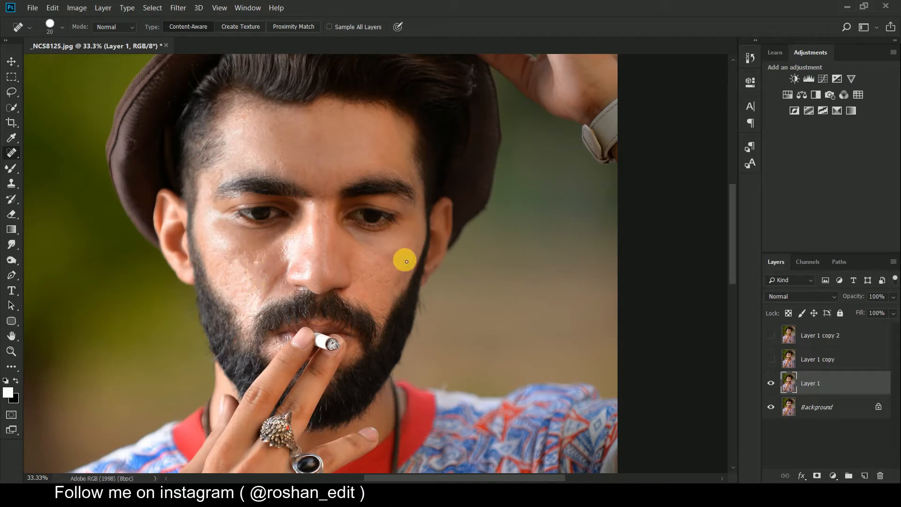
Remove the blemishes on the right cheek in the photo, between the nose and the beard, with the Spot Healing Brush.
{"action": "mouse_move", "coordinate": [377, 290]}
{"action": "left_mouse_down"}
{"action": "mouse_move", "coordinate": [393, 260]}
{"action": "mouse_move", "coordinate": [393, 279]}
{"action": "mouse_move", "coordinate": [382, 315]}
{"action": "left_mouse_up"}
{"action": "left_click", "coordinate": [394, 277]}
{"action": "left_click", "coordinate": [378, 303]}
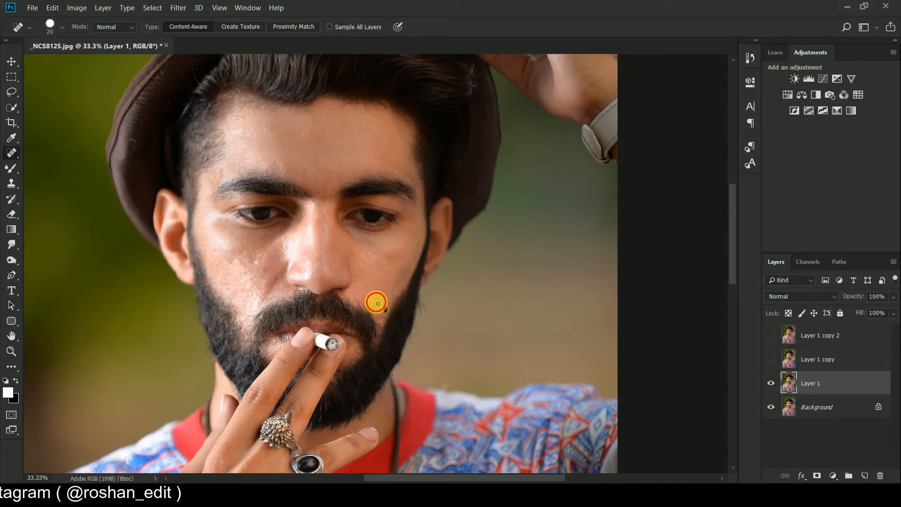
{"action": "left_click_drag", "start_coordinate": [373, 297], "coordinate": [379, 308]}
{"action": "left_click", "coordinate": [394, 283]}
{"action": "left_click", "coordinate": [380, 255]}
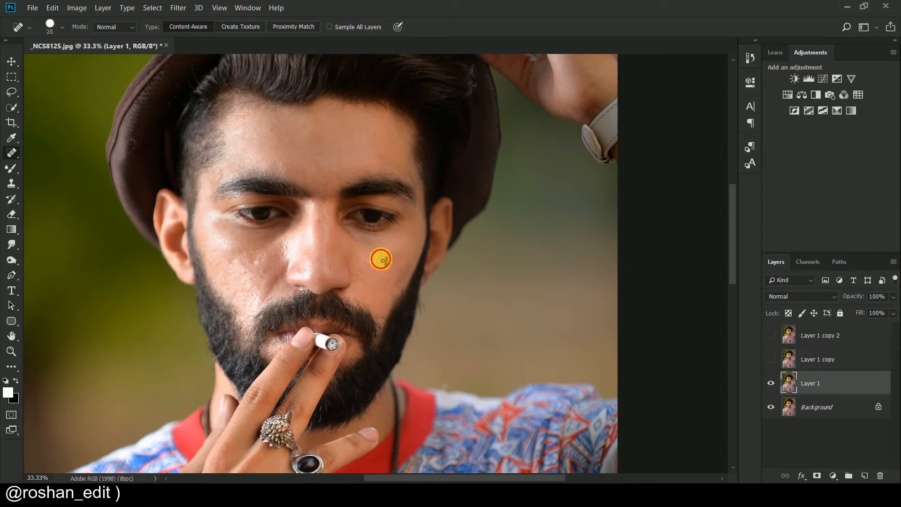
Heal the remaining marks on both cheeks, and toggle Layer 1's visibility to compare before and after.
{"action": "scroll", "coordinate": [368, 256], "scroll_direction": "up", "scroll_amount": 5}
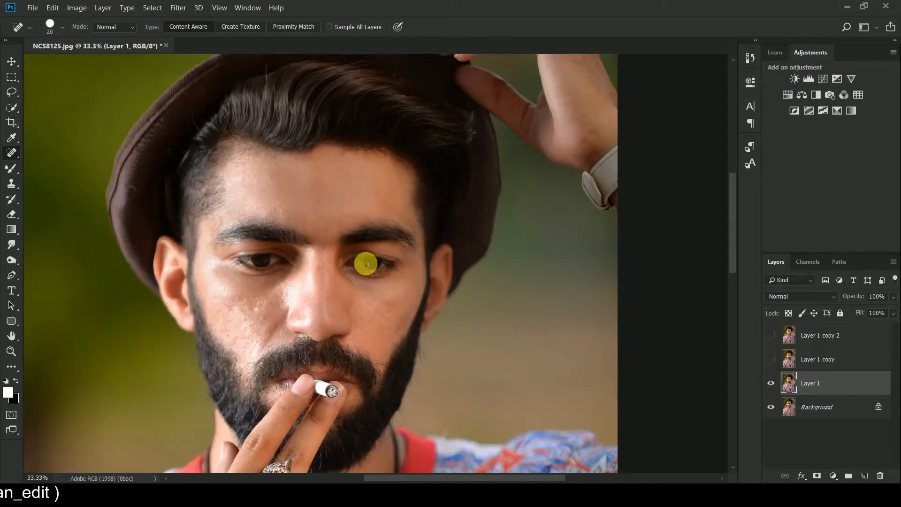
{"action": "scroll", "coordinate": [363, 259], "scroll_direction": "up", "scroll_amount": 2}
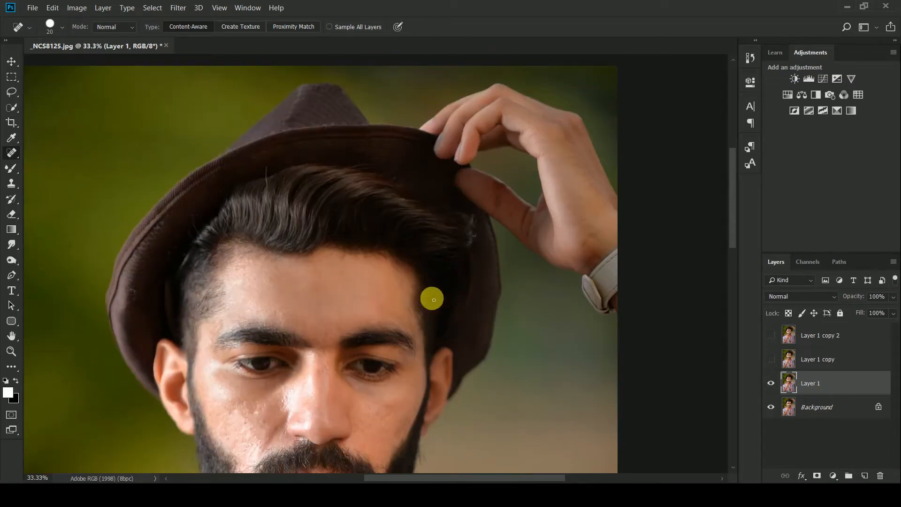
{"action": "scroll", "coordinate": [721, 330], "scroll_direction": "down", "scroll_amount": 4}
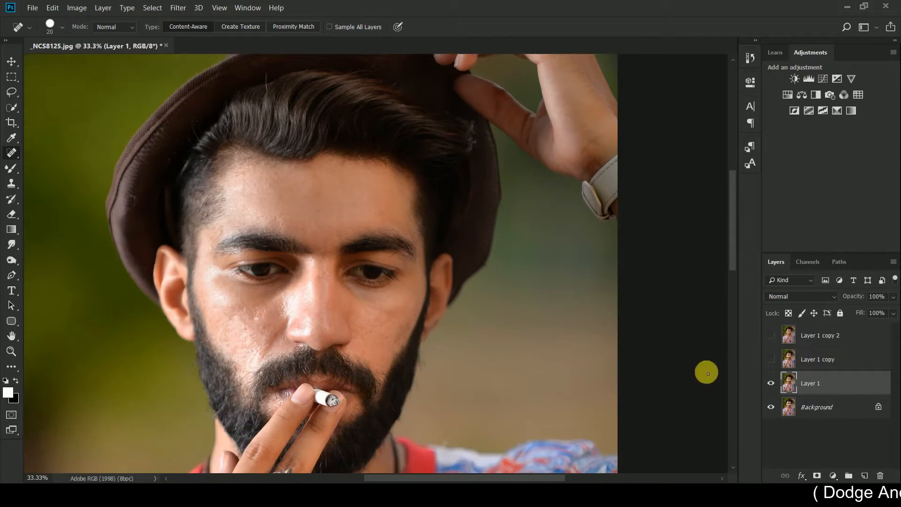
{"action": "left_click_drag", "start_coordinate": [245, 332], "coordinate": [253, 346]}
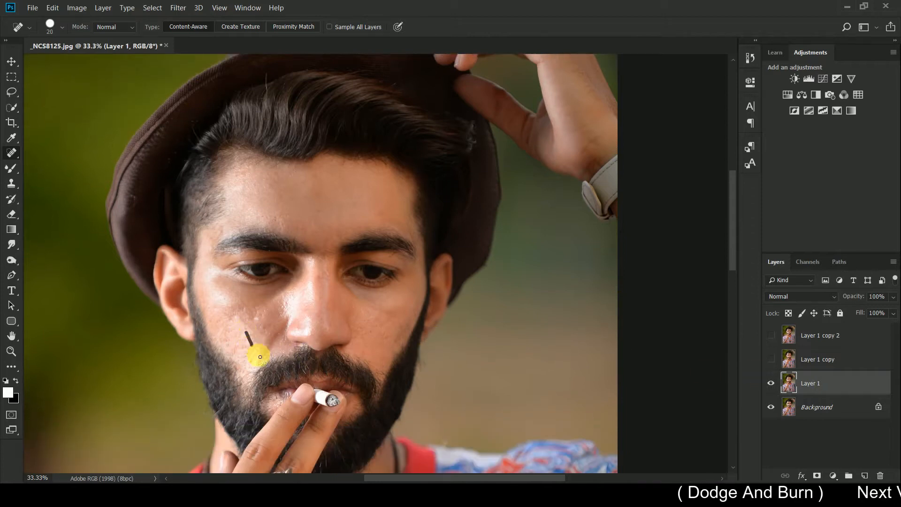
{"action": "left_click", "coordinate": [249, 354]}
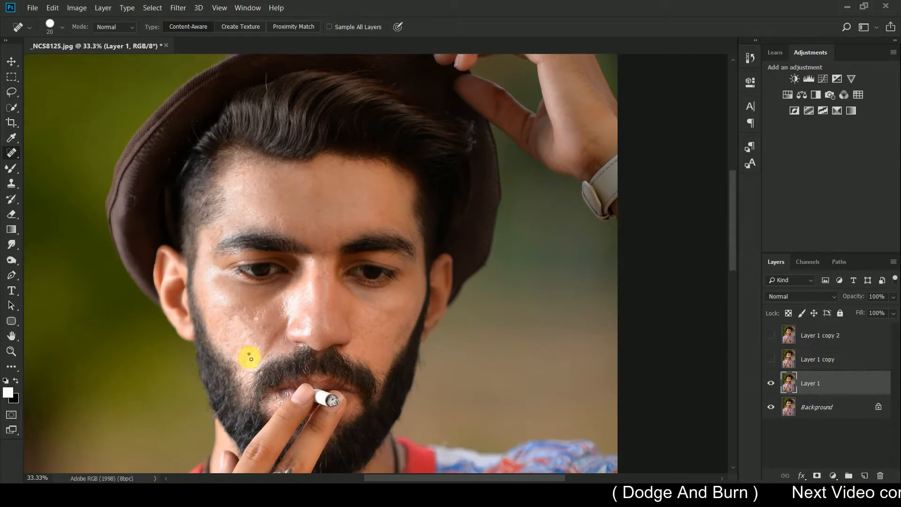
{"action": "left_click", "coordinate": [369, 334]}
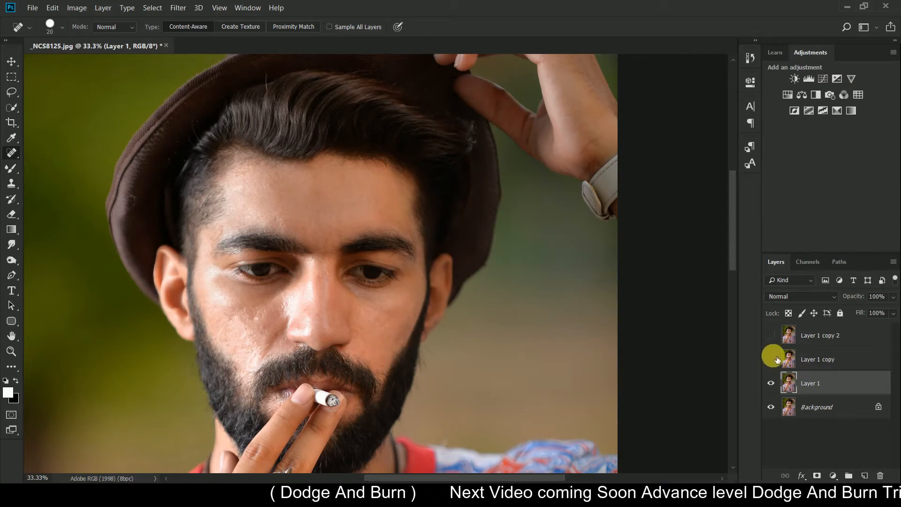
{"action": "left_click", "coordinate": [771, 384]}
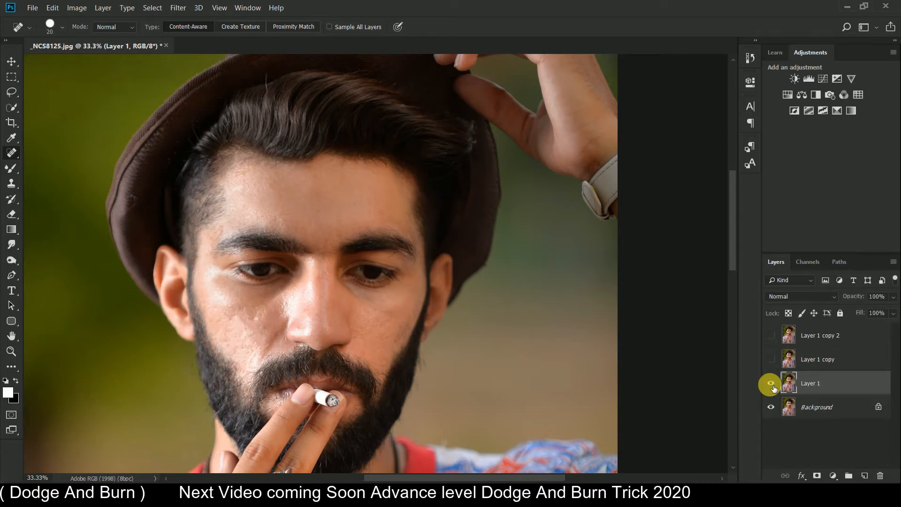
{"action": "left_click", "coordinate": [772, 384]}
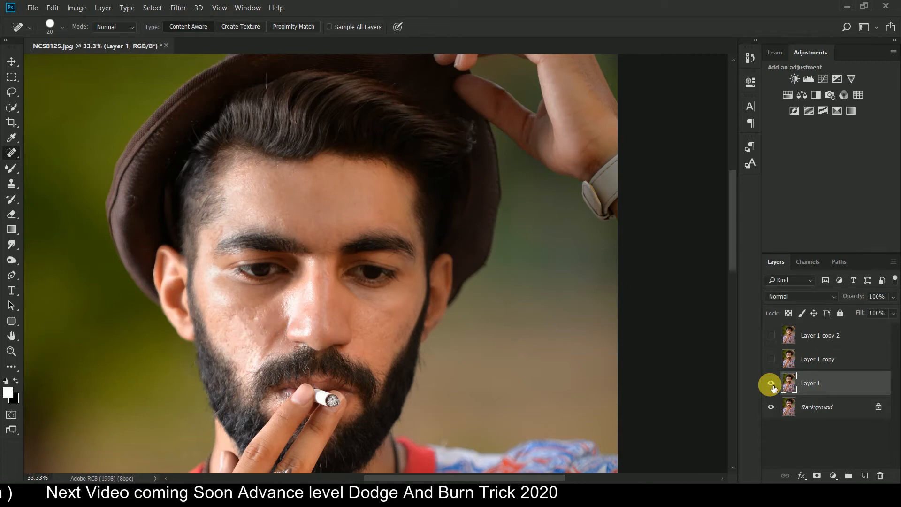
Show Layer 1 copy and rename it blur, rename Layer 1 copy 2 to fs, and select the blur layer with fs hidden.
{"action": "left_click", "coordinate": [826, 360]}
{"action": "left_click", "coordinate": [772, 359]}
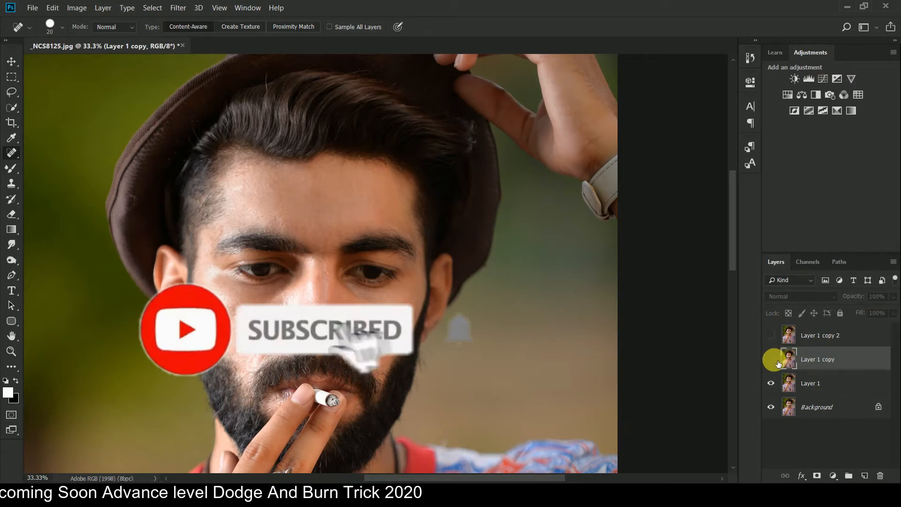
{"action": "double_click", "coordinate": [817, 359]}
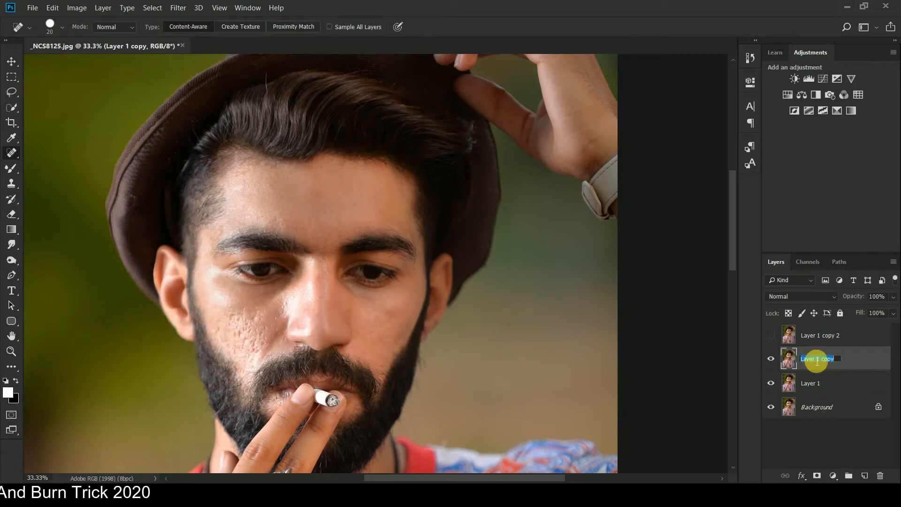
{"action": "type", "text": "blur"}
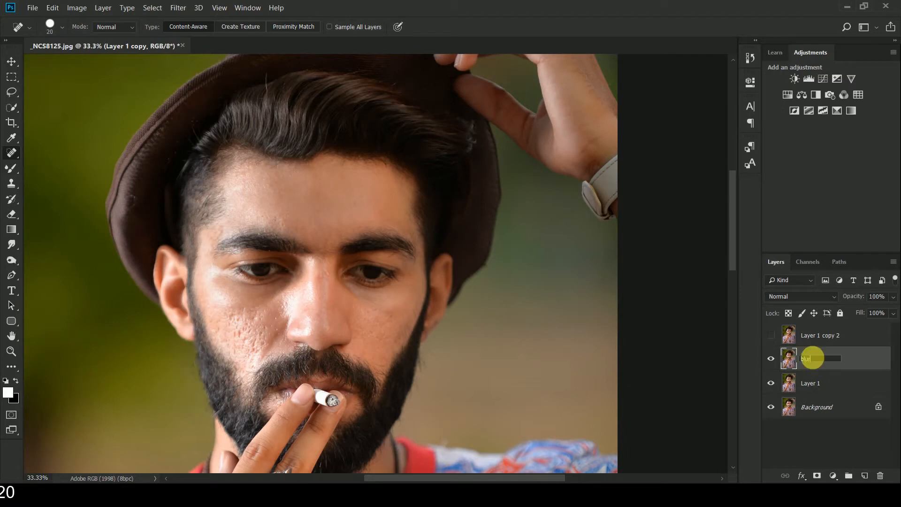
{"action": "double_click", "coordinate": [816, 337]}
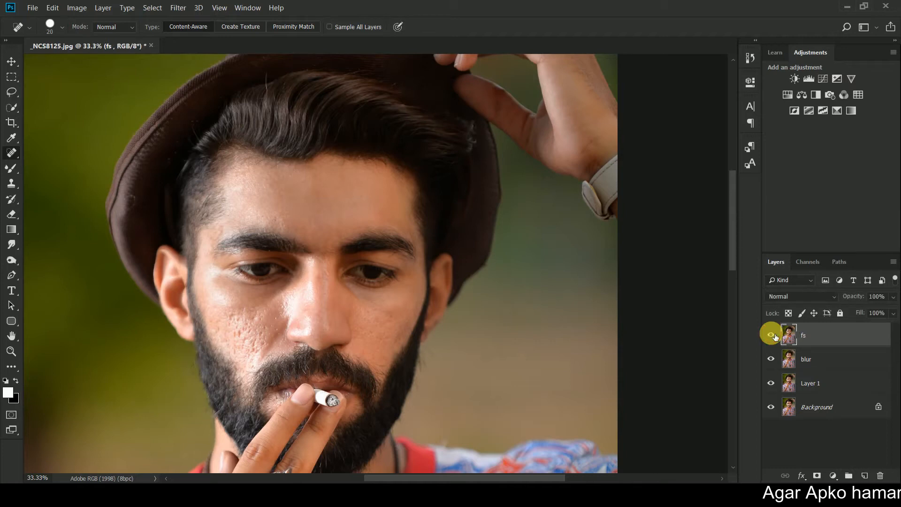
{"action": "left_click", "coordinate": [825, 362]}
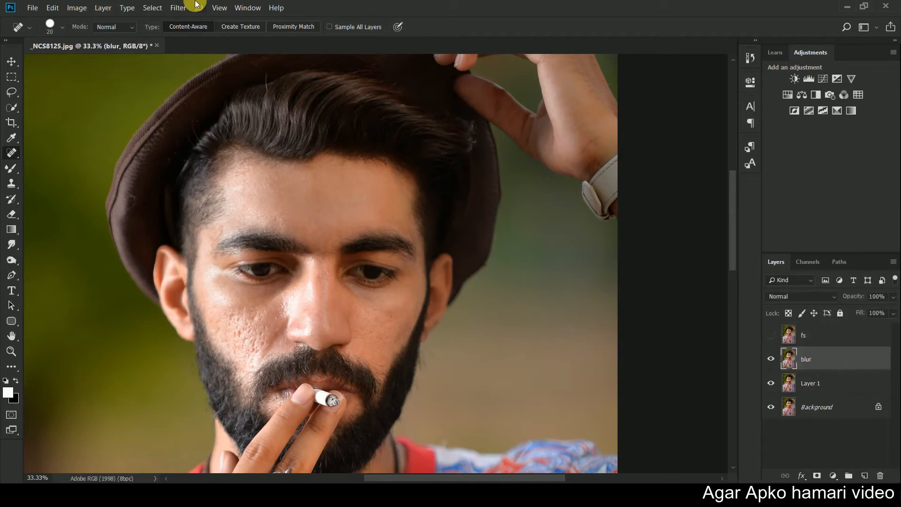
Try a Gaussian Blur with a 5.0-pixel radius on the blur layer.
{"action": "left_click", "coordinate": [178, 13]}
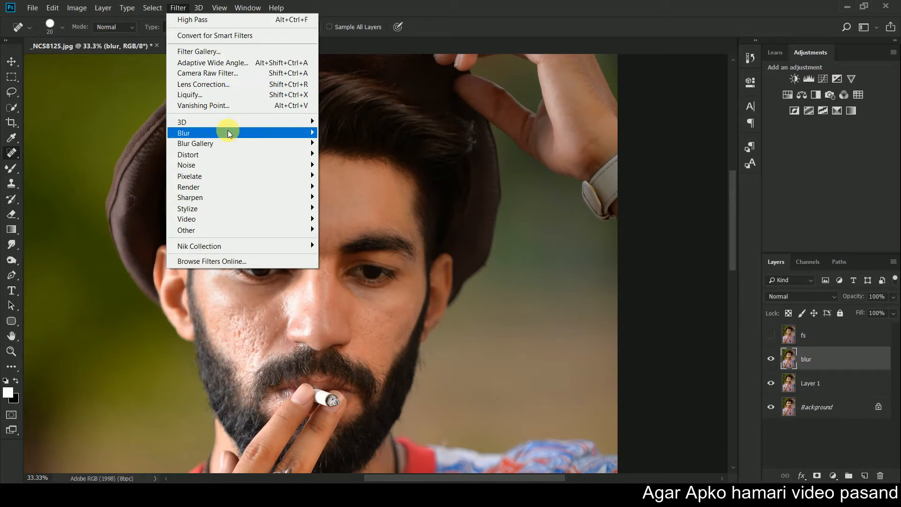
{"action": "mouse_move", "coordinate": [227, 133]}
{"action": "left_click", "coordinate": [349, 177]}
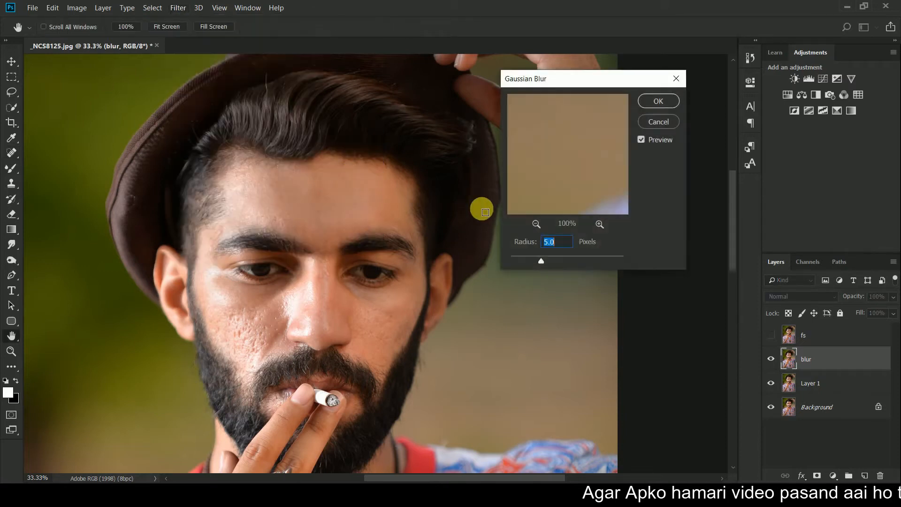
{"action": "left_click", "coordinate": [643, 105]}
{"action": "key", "text": "j"}
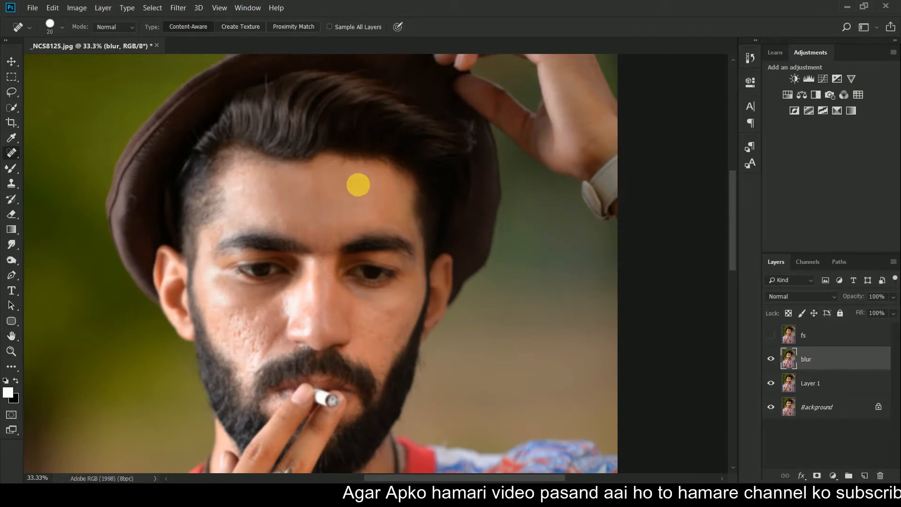
Apply a Gaussian Blur with a radius of 2.5 pixels to the blur layer.
{"action": "key", "text": "ctrl+plus"}
{"action": "left_click_drag", "start_coordinate": [537, 473], "coordinate": [521, 475]}
{"action": "scroll", "coordinate": [467, 307], "scroll_direction": "down", "scroll_amount": 2}
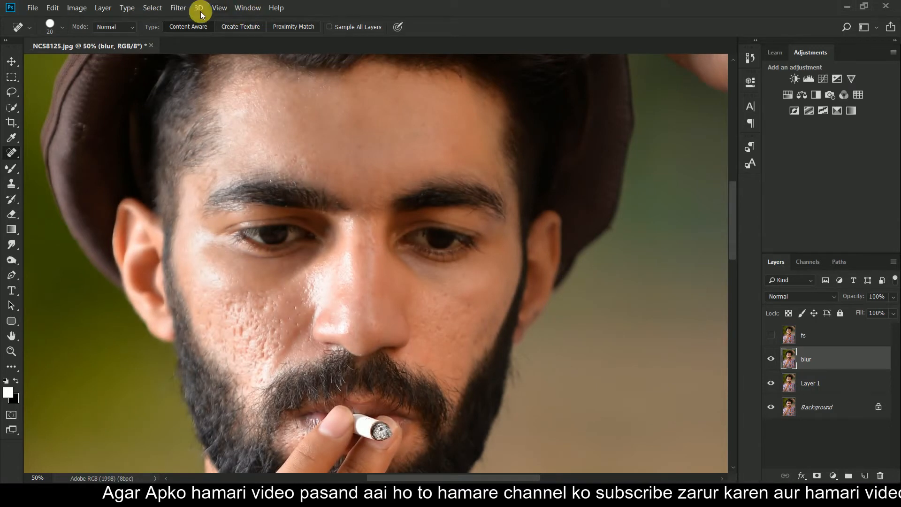
{"action": "left_click", "coordinate": [178, 8]}
{"action": "mouse_move", "coordinate": [222, 134]}
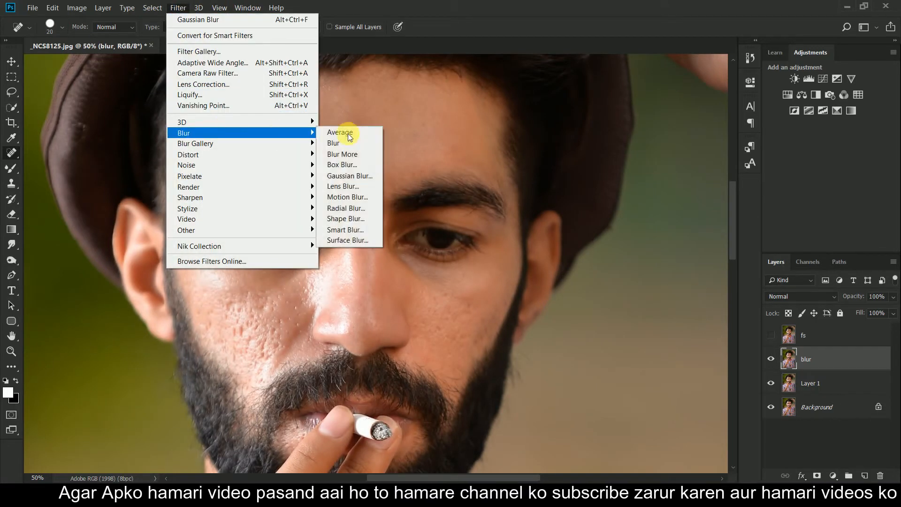
{"action": "left_click", "coordinate": [356, 174]}
{"action": "type", "text": "2"}
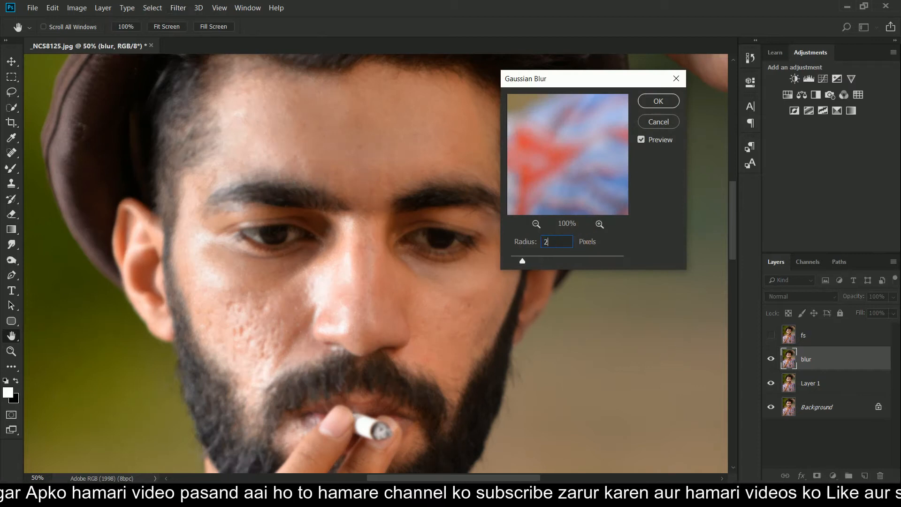
{"action": "type", "text": ".5"}
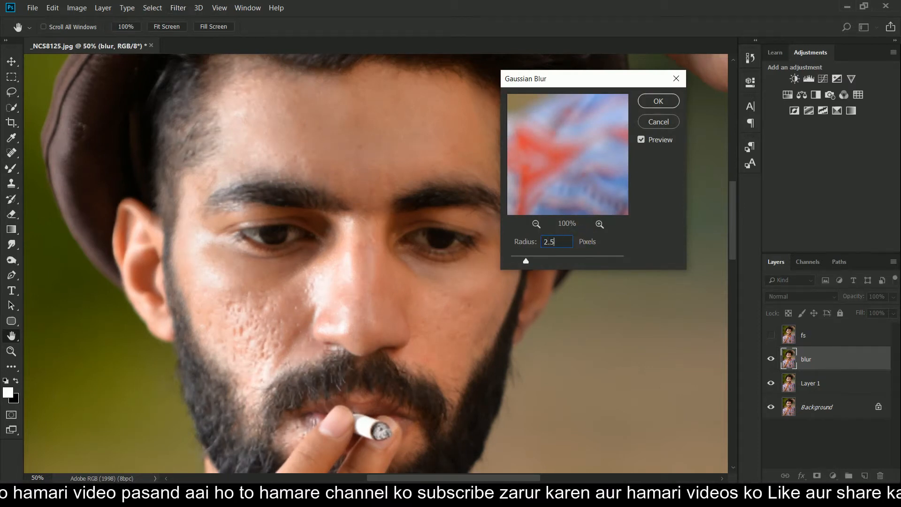
{"action": "left_click", "coordinate": [657, 101]}
{"action": "key", "text": "j"}
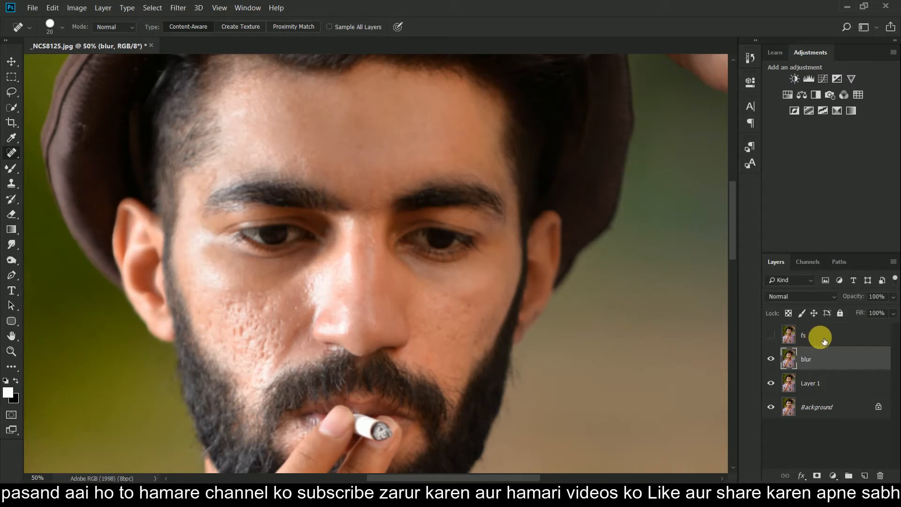
Show the fs layer and apply a High Pass filter with a radius of 1.5 pixels to it.
{"action": "left_click", "coordinate": [801, 343]}
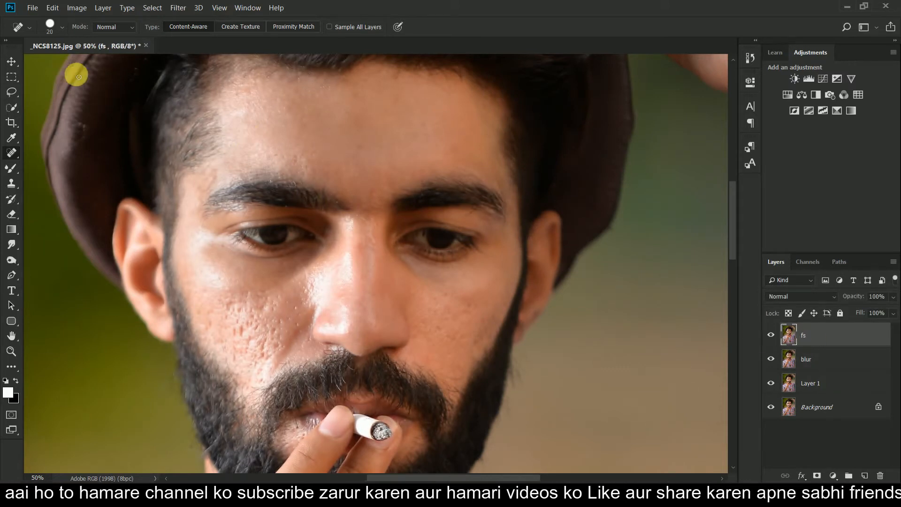
{"action": "left_click", "coordinate": [176, 8]}
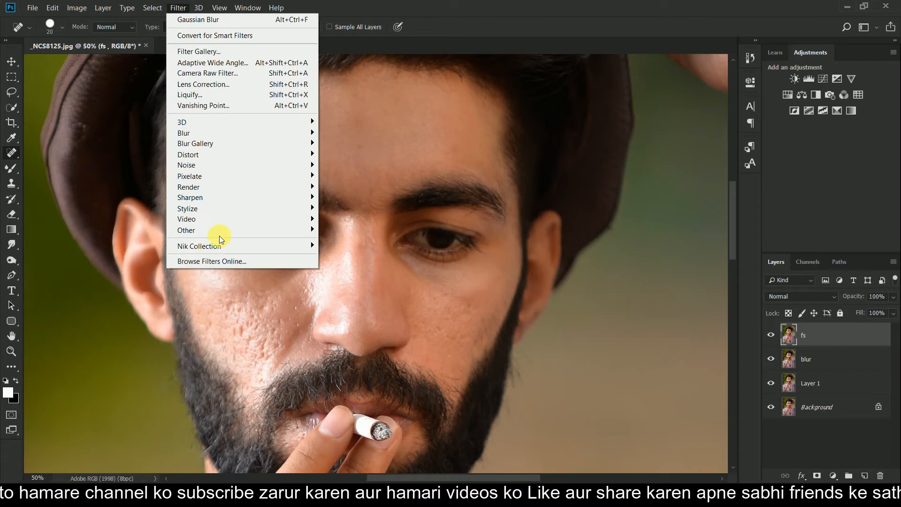
{"action": "mouse_move", "coordinate": [233, 231]}
{"action": "left_click", "coordinate": [344, 241]}
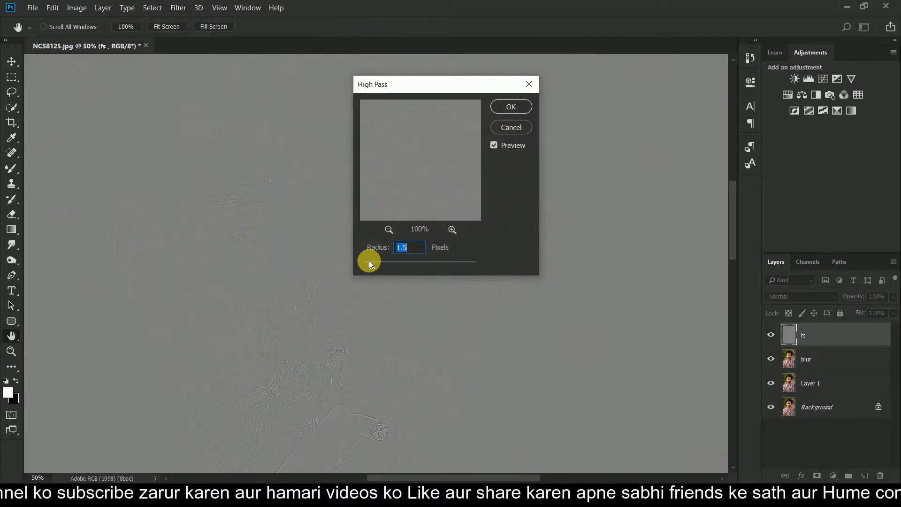
{"action": "type", "text": "1.5"}
{"action": "left_click", "coordinate": [516, 106]}
{"action": "key", "text": "j"}
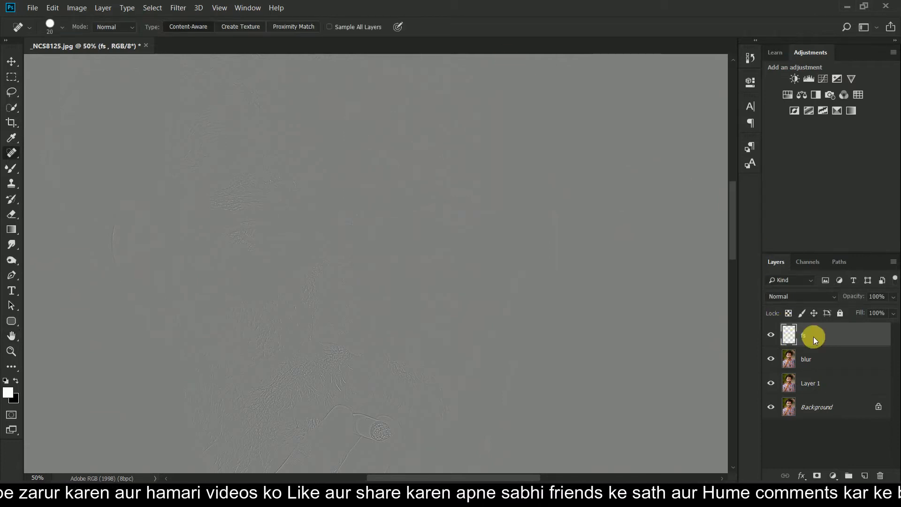
Set the fs layer's blend mode to Linear Light and duplicate the layer.
{"action": "left_click", "coordinate": [811, 298]}
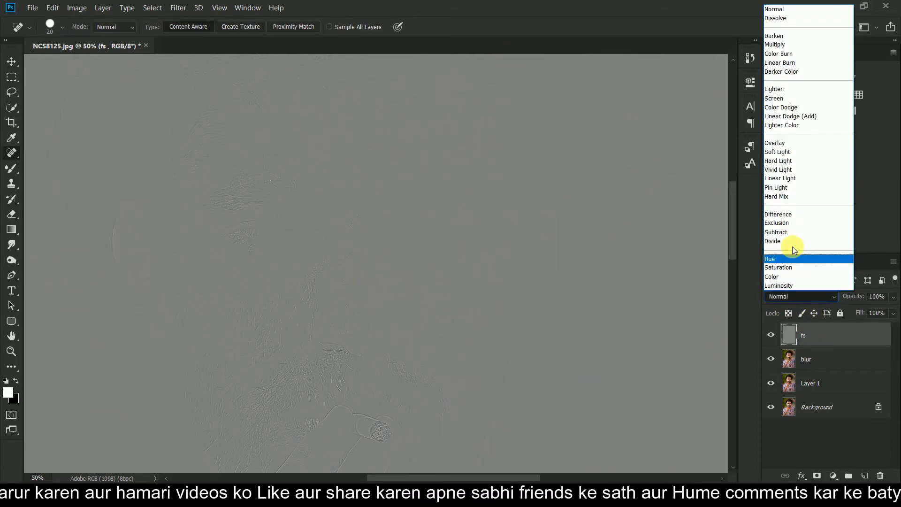
{"action": "left_click", "coordinate": [790, 179]}
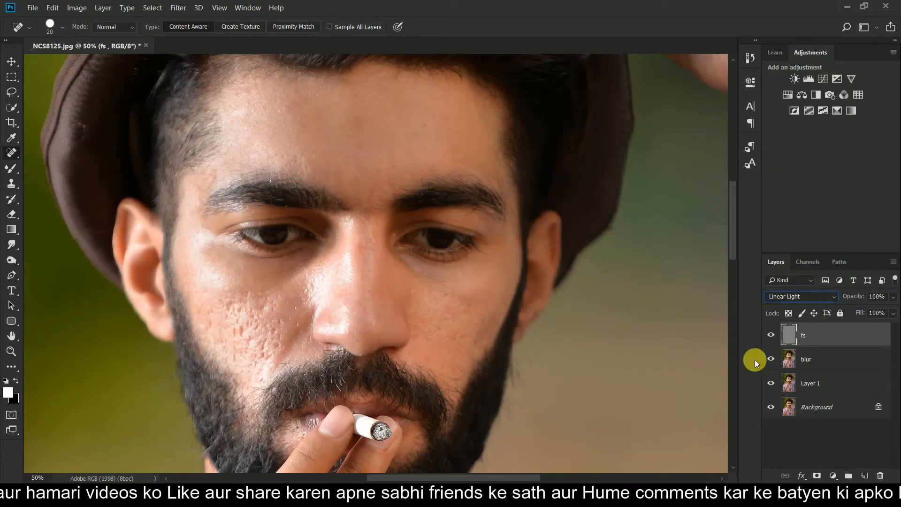
{"action": "key", "text": "ctrl+j"}
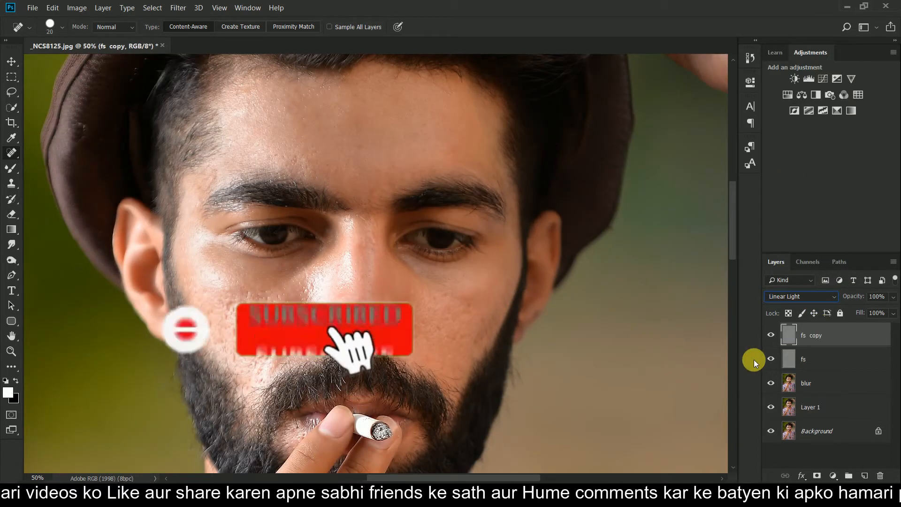
Group the fs copy, fs and blur layers, leaving blur selected as the only visible layer inside the group.
{"action": "left_click", "coordinate": [838, 379], "text": "shift"}
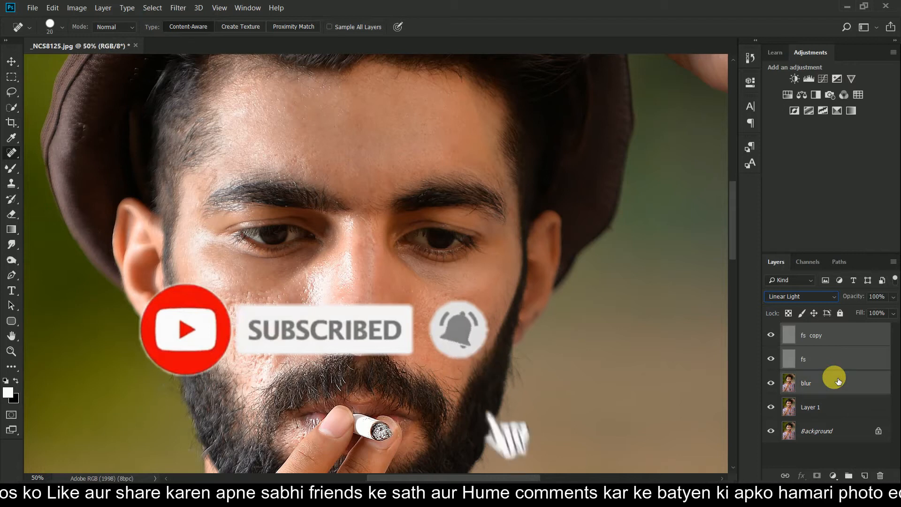
{"action": "key", "text": "ctrl+g"}
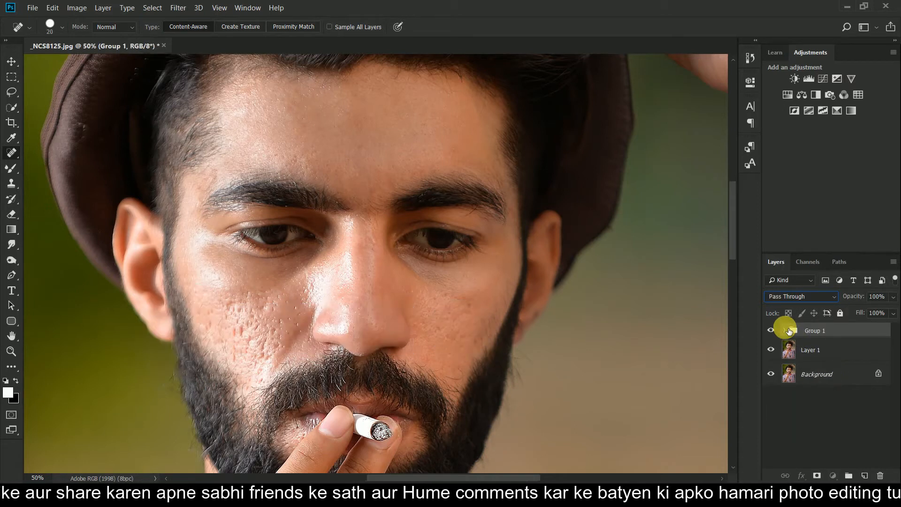
{"action": "left_click", "coordinate": [784, 330]}
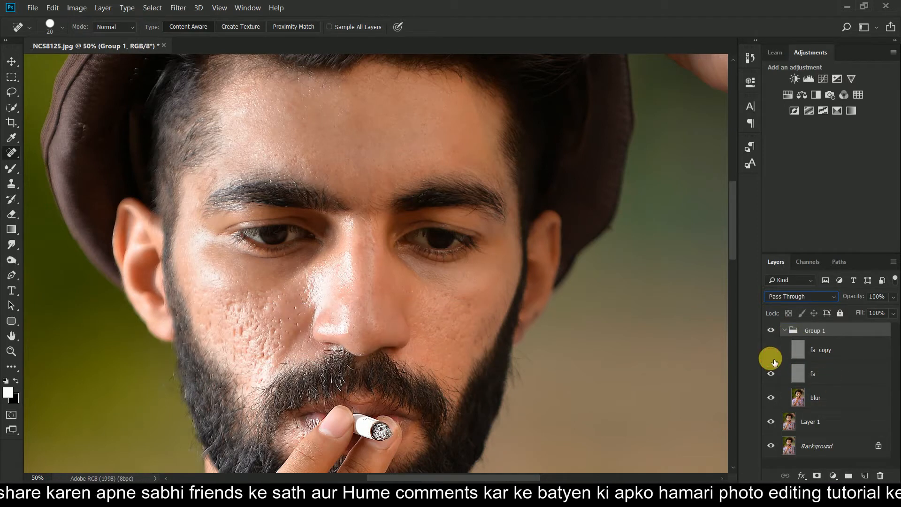
{"action": "left_click", "coordinate": [855, 400]}
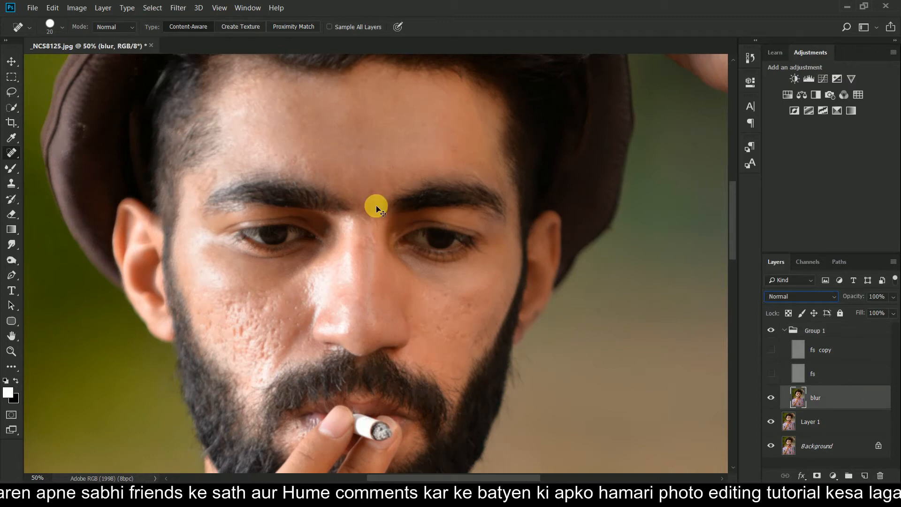
Set up the Mixer Brush for the blur layer with Wet at 37% and Load at 74%.
{"action": "scroll", "coordinate": [377, 209], "scroll_direction": "up", "scroll_amount": 1}
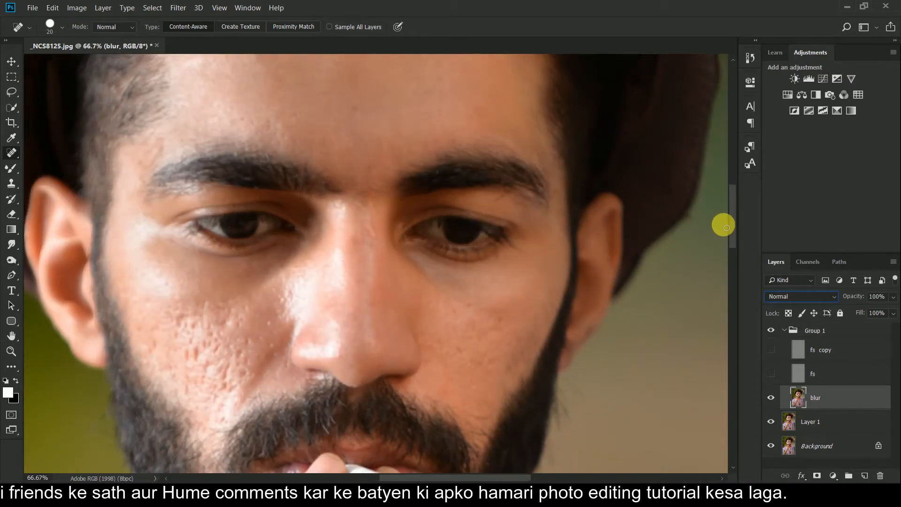
{"action": "left_click_drag", "start_coordinate": [730, 221], "coordinate": [730, 205]}
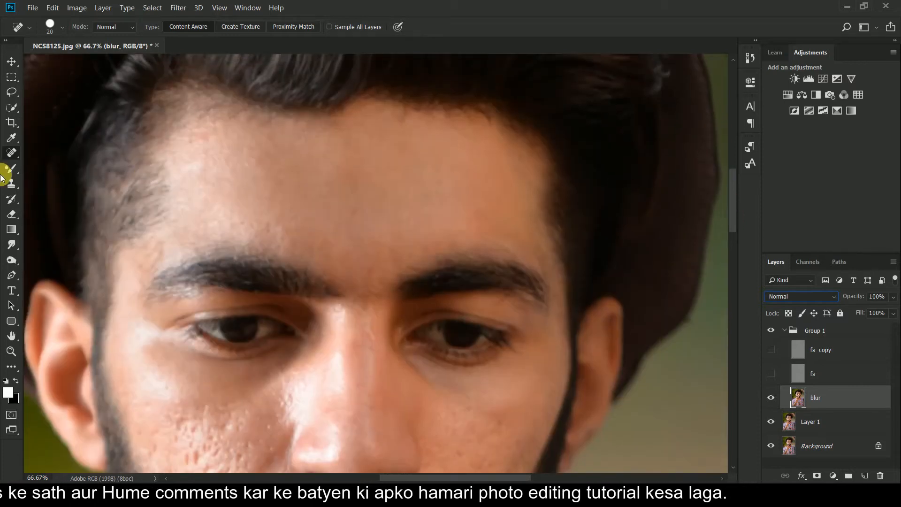
{"action": "left_click", "coordinate": [4, 172]}
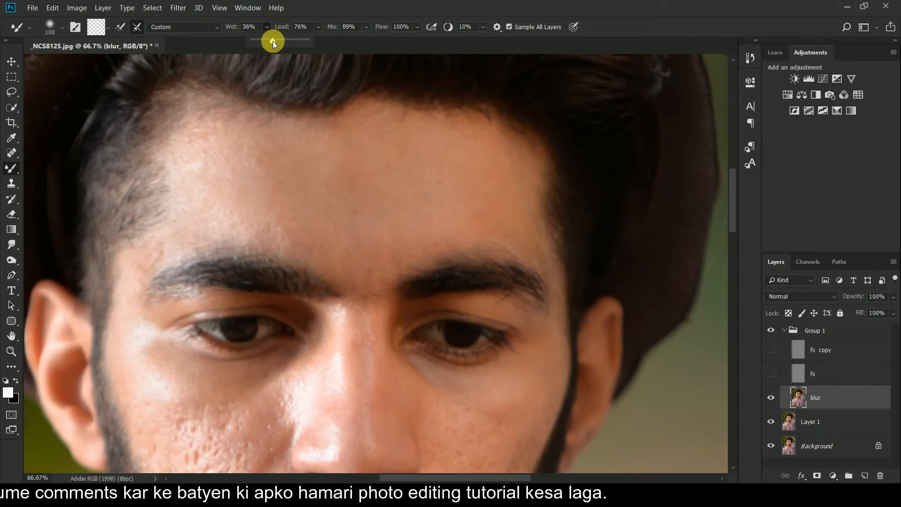
{"action": "left_click", "coordinate": [319, 27]}
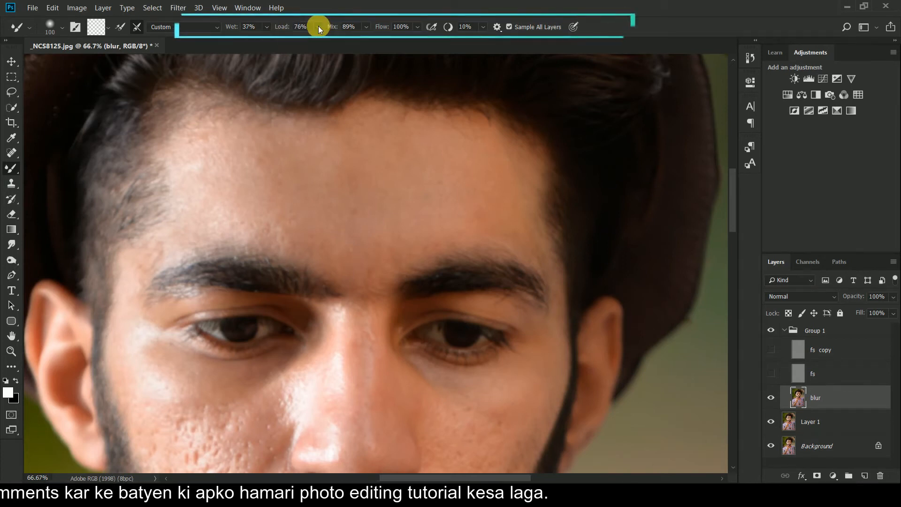
{"action": "left_click_drag", "start_coordinate": [329, 40], "coordinate": [327, 40]}
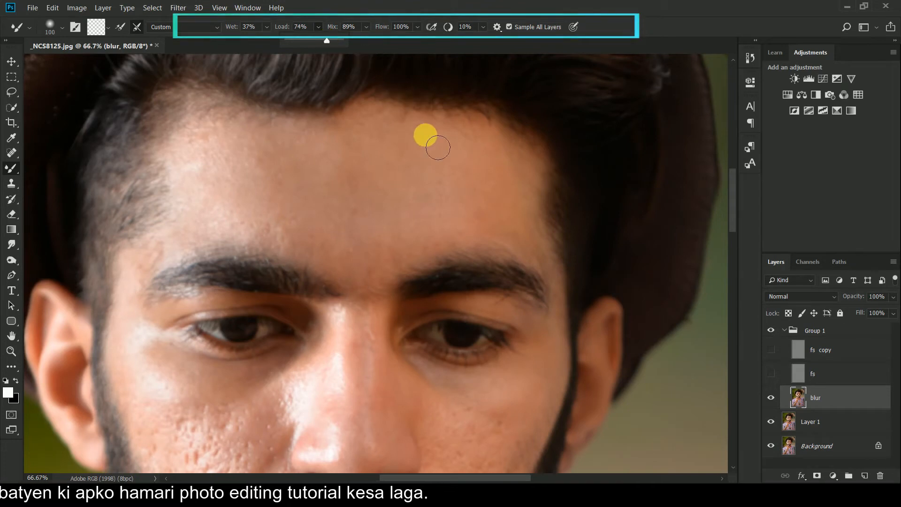
Smooth the skin in the middle of the forehead with the Mixer Brush at size 300.
{"action": "scroll", "coordinate": [270, 168], "scroll_direction": "down", "scroll_amount": 3}
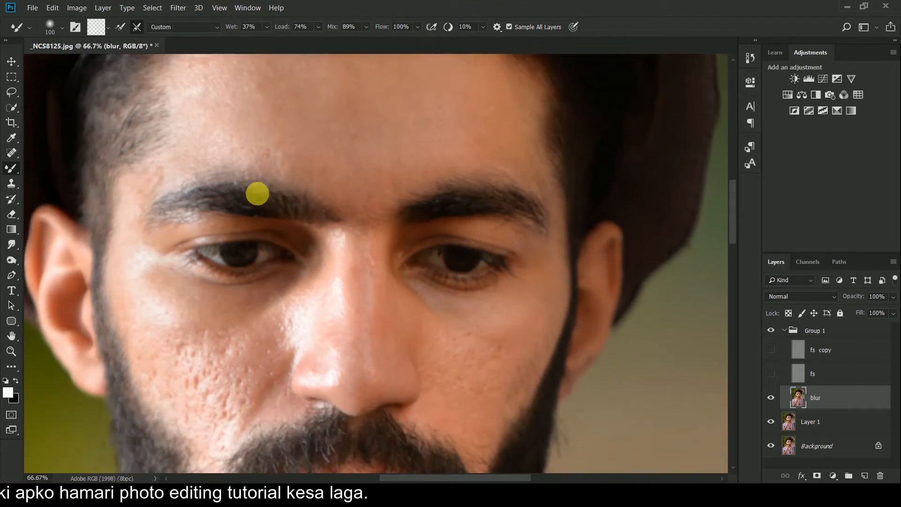
{"action": "scroll", "coordinate": [301, 191], "scroll_direction": "up", "scroll_amount": 3}
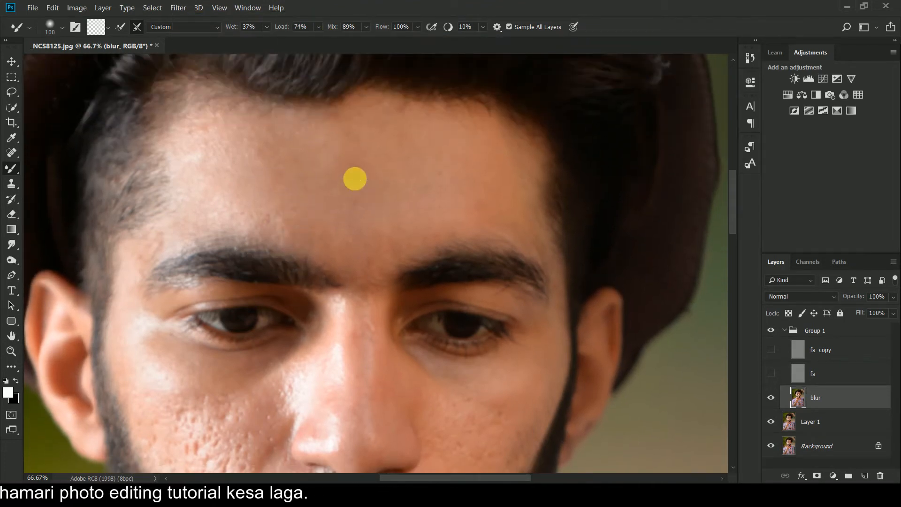
{"action": "key", "text": "bracketright"}
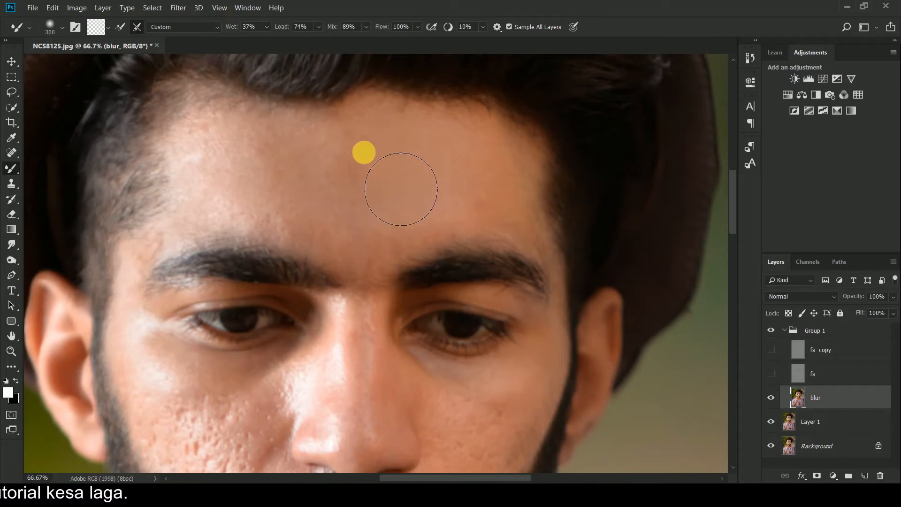
{"action": "mouse_move", "coordinate": [390, 186]}
{"action": "left_mouse_down"}
{"action": "mouse_move", "coordinate": [385, 224]}
{"action": "mouse_move", "coordinate": [357, 212]}
{"action": "mouse_move", "coordinate": [304, 221]}
{"action": "left_mouse_up"}
{"action": "mouse_move", "coordinate": [304, 183]}
{"action": "left_mouse_down"}
{"action": "mouse_move", "coordinate": [263, 180]}
{"action": "mouse_move", "coordinate": [266, 187]}
{"action": "mouse_move", "coordinate": [262, 177]}
{"action": "mouse_move", "coordinate": [269, 172]}
{"action": "mouse_move", "coordinate": [292, 190]}
{"action": "mouse_move", "coordinate": [327, 167]}
{"action": "mouse_move", "coordinate": [337, 196]}
{"action": "mouse_move", "coordinate": [326, 200]}
{"action": "mouse_move", "coordinate": [313, 238]}
{"action": "mouse_move", "coordinate": [300, 239]}
{"action": "mouse_move", "coordinate": [338, 250]}
{"action": "left_mouse_up"}
Blend the skin between the eyebrows and across the forehead's right side to the hairline, using brush sizes 250 and 175.
{"action": "key", "text": "bracketleft"}
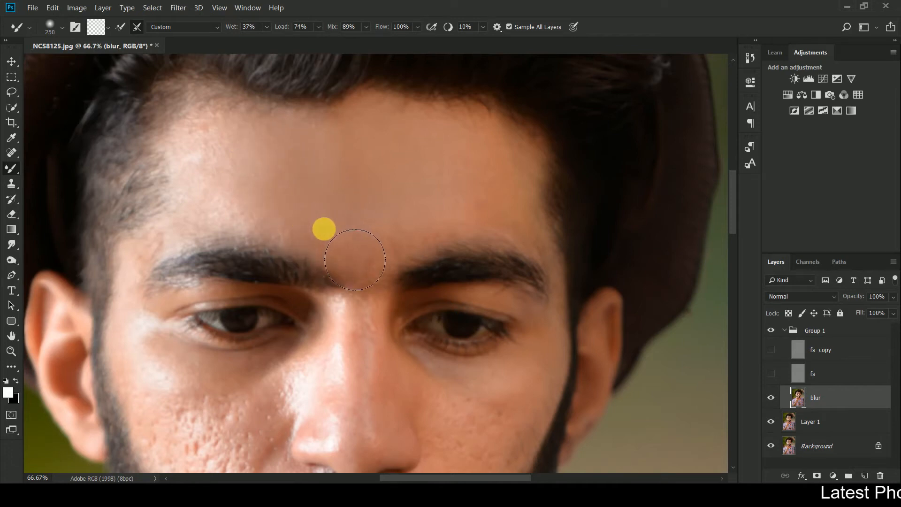
{"action": "mouse_move", "coordinate": [399, 261]}
{"action": "left_mouse_down"}
{"action": "mouse_move", "coordinate": [519, 242]}
{"action": "mouse_move", "coordinate": [521, 198]}
{"action": "mouse_move", "coordinate": [527, 202]}
{"action": "mouse_move", "coordinate": [513, 169]}
{"action": "mouse_move", "coordinate": [510, 195]}
{"action": "mouse_move", "coordinate": [489, 190]}
{"action": "left_mouse_up"}
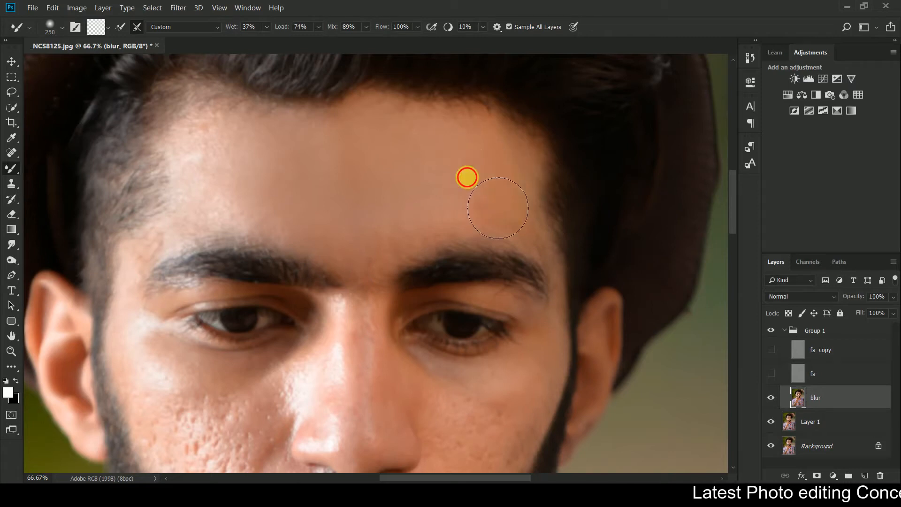
{"action": "left_click_drag", "start_coordinate": [529, 210], "coordinate": [523, 176]}
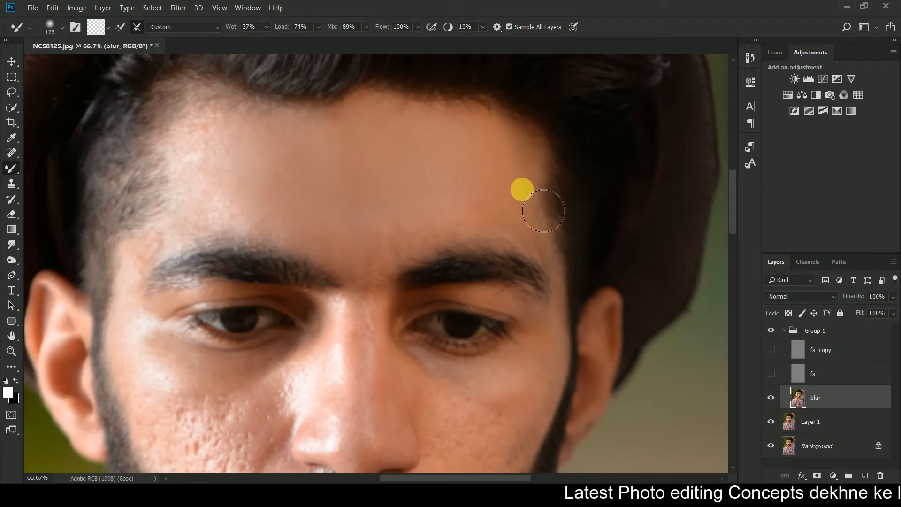
{"action": "left_click_drag", "start_coordinate": [481, 234], "coordinate": [439, 262]}
Even out the right half of the forehead from the hairline inward with the brush at size 250.
{"action": "key", "text": "]"}
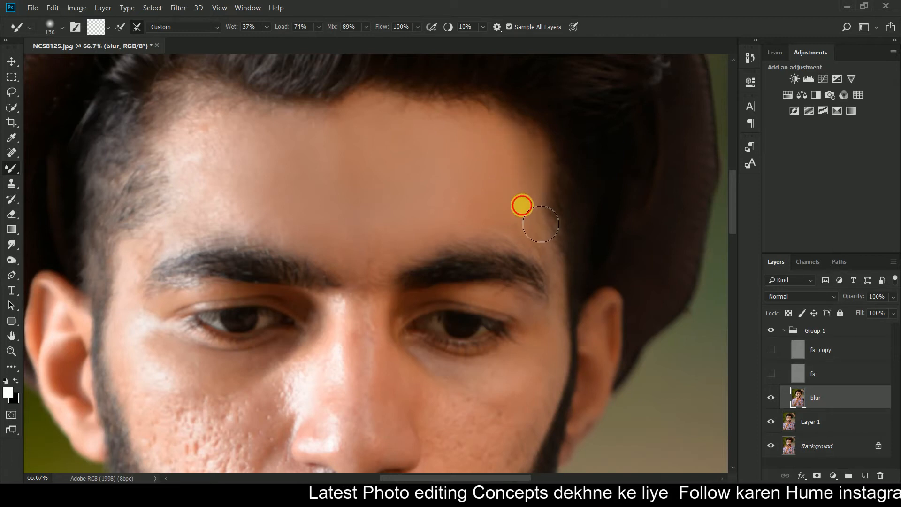
{"action": "key", "text": "]"}
{"action": "key", "text": "]"}
{"action": "key", "text": "]"}
{"action": "mouse_move", "coordinate": [539, 163]}
{"action": "left_mouse_down"}
{"action": "mouse_move", "coordinate": [543, 215]}
{"action": "mouse_move", "coordinate": [511, 235]}
{"action": "mouse_move", "coordinate": [450, 253]}
{"action": "mouse_move", "coordinate": [481, 204]}
{"action": "mouse_move", "coordinate": [468, 188]}
{"action": "mouse_move", "coordinate": [494, 176]}
{"action": "mouse_move", "coordinate": [480, 172]}
{"action": "mouse_move", "coordinate": [427, 202]}
{"action": "mouse_move", "coordinate": [427, 191]}
{"action": "mouse_move", "coordinate": [435, 184]}
{"action": "mouse_move", "coordinate": [431, 222]}
{"action": "left_mouse_up"}
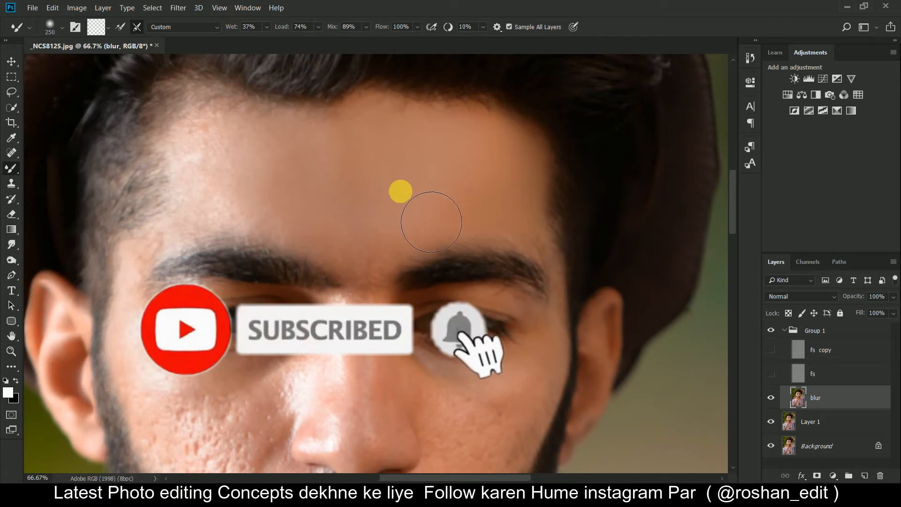
Blend the skin along the upper edge of the right eyebrow and down the right temple, reducing the brush from 200 to 90.
{"action": "key", "text": "["}
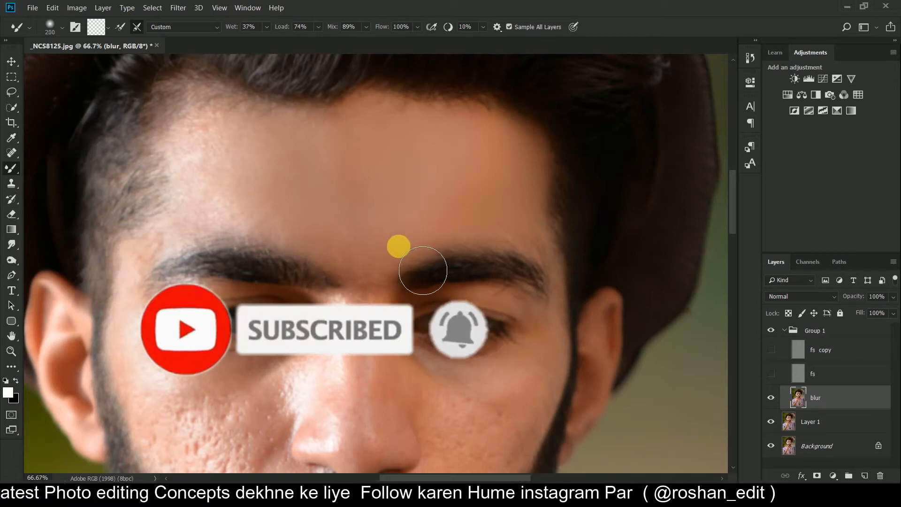
{"action": "key", "text": "bracketleft"}
{"action": "key", "text": "bracketleft"}
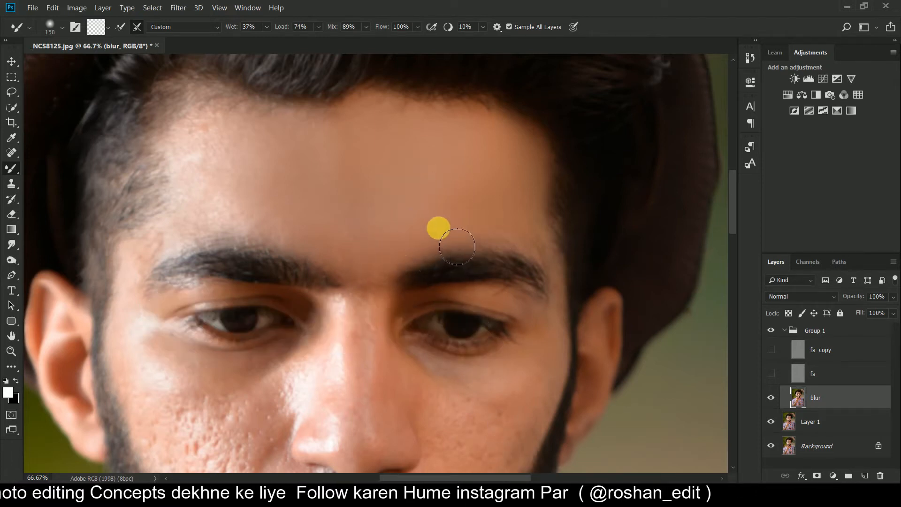
{"action": "key", "text": "bracketright"}
{"action": "key", "text": "bracketright"}
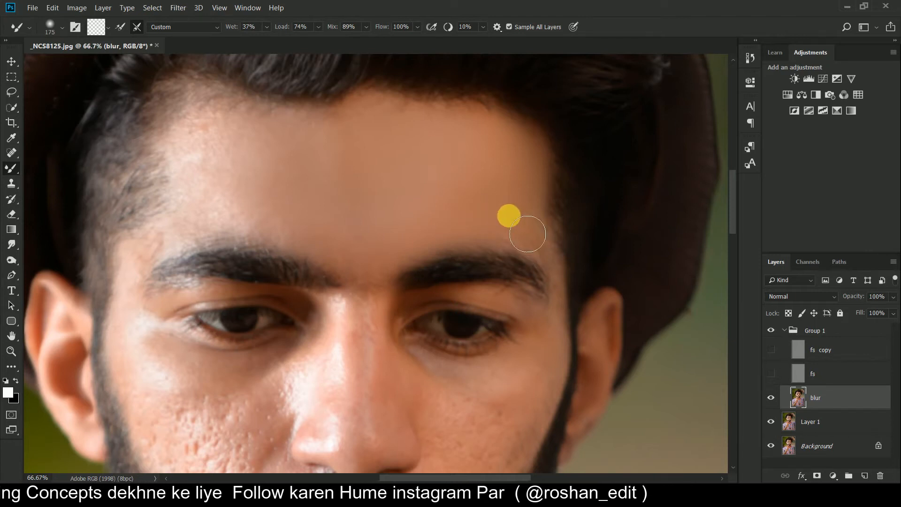
{"action": "key", "text": "bracketleft"}
{"action": "key", "text": "bracketleft"}
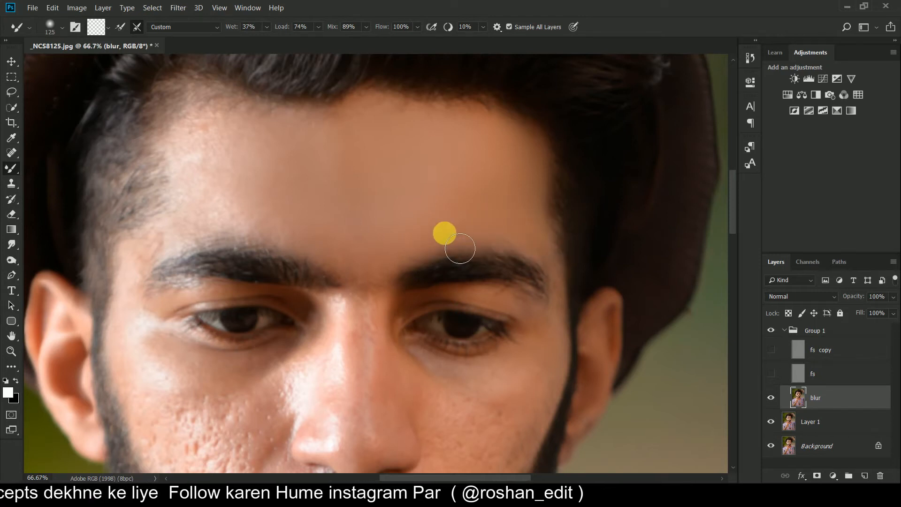
{"action": "mouse_move", "coordinate": [527, 238]}
{"action": "left_mouse_down"}
{"action": "mouse_move", "coordinate": [560, 268]}
{"action": "mouse_move", "coordinate": [571, 342]}
{"action": "left_mouse_up"}
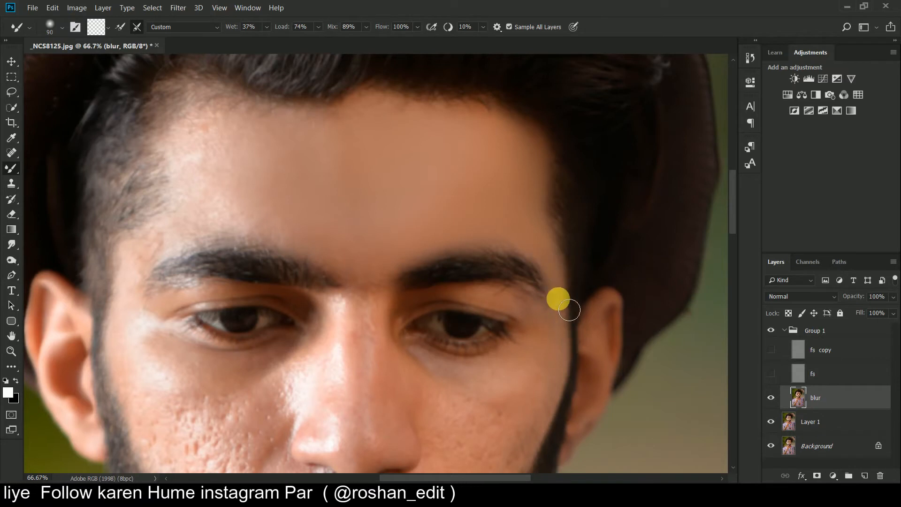
Smooth the lower forehead from above the right eyebrow to the area between the brows with a larger brush.
{"action": "key", "text": "bracketright"}
{"action": "key", "text": "bracketright"}
{"action": "mouse_move", "coordinate": [500, 248]}
{"action": "left_mouse_down"}
{"action": "mouse_move", "coordinate": [534, 249]}
{"action": "mouse_move", "coordinate": [476, 243]}
{"action": "mouse_move", "coordinate": [405, 262]}
{"action": "mouse_move", "coordinate": [432, 168]}
{"action": "mouse_move", "coordinate": [470, 168]}
{"action": "mouse_move", "coordinate": [504, 172]}
{"action": "mouse_move", "coordinate": [500, 179]}
{"action": "mouse_move", "coordinate": [521, 187]}
{"action": "mouse_move", "coordinate": [533, 249]}
{"action": "mouse_move", "coordinate": [506, 264]}
{"action": "mouse_move", "coordinate": [487, 249]}
{"action": "mouse_move", "coordinate": [409, 274]}
{"action": "mouse_move", "coordinate": [402, 239]}
{"action": "mouse_move", "coordinate": [371, 240]}
{"action": "left_mouse_up"}
Blend the left half of the forehead from the hairline down toward the brows with the brush at size 200.
{"action": "scroll", "coordinate": [405, 260], "scroll_direction": "up", "scroll_amount": 1}
{"action": "key", "text": "bracketright"}
{"action": "key", "text": "bracketright"}
{"action": "key", "text": "bracketright"}
{"action": "scroll", "coordinate": [371, 240], "scroll_direction": "up", "scroll_amount": 1}
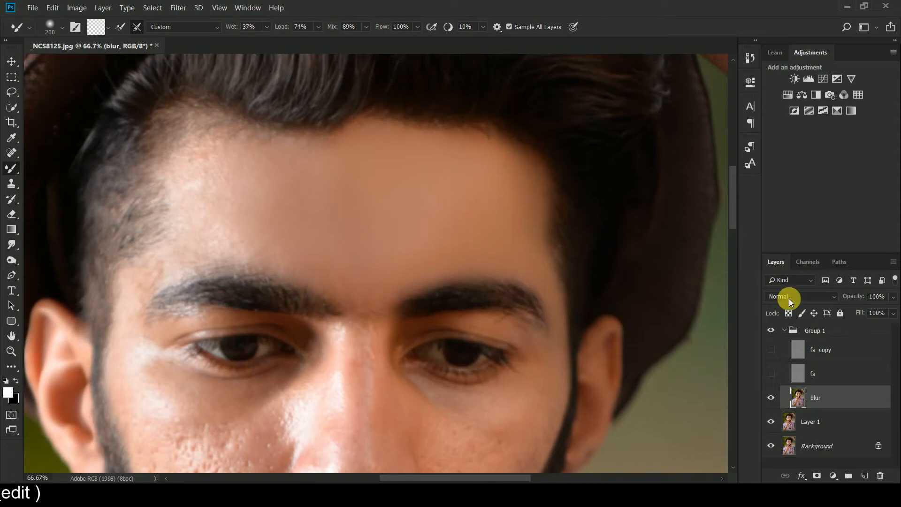
{"action": "left_click", "coordinate": [770, 374]}
{"action": "mouse_move", "coordinate": [265, 145]}
{"action": "left_mouse_down"}
{"action": "mouse_move", "coordinate": [295, 235]}
{"action": "mouse_move", "coordinate": [227, 195]}
{"action": "mouse_move", "coordinate": [216, 225]}
{"action": "mouse_move", "coordinate": [212, 206]}
{"action": "mouse_move", "coordinate": [228, 183]}
{"action": "mouse_move", "coordinate": [267, 189]}
{"action": "mouse_move", "coordinate": [275, 204]}
{"action": "mouse_move", "coordinate": [283, 195]}
{"action": "mouse_move", "coordinate": [274, 198]}
{"action": "mouse_move", "coordinate": [271, 224]}
{"action": "mouse_move", "coordinate": [319, 224]}
{"action": "mouse_move", "coordinate": [335, 238]}
{"action": "mouse_move", "coordinate": [339, 216]}
{"action": "mouse_move", "coordinate": [352, 216]}
{"action": "mouse_move", "coordinate": [327, 212]}
{"action": "mouse_move", "coordinate": [301, 236]}
{"action": "mouse_move", "coordinate": [307, 255]}
{"action": "mouse_move", "coordinate": [281, 254]}
{"action": "mouse_move", "coordinate": [235, 223]}
{"action": "mouse_move", "coordinate": [244, 252]}
{"action": "mouse_move", "coordinate": [233, 240]}
{"action": "mouse_move", "coordinate": [246, 249]}
{"action": "mouse_move", "coordinate": [240, 174]}
{"action": "mouse_move", "coordinate": [276, 205]}
{"action": "mouse_move", "coordinate": [361, 211]}
{"action": "mouse_move", "coordinate": [334, 217]}
{"action": "mouse_move", "coordinate": [335, 225]}
{"action": "mouse_move", "coordinate": [239, 191]}
{"action": "mouse_move", "coordinate": [247, 210]}
{"action": "mouse_move", "coordinate": [295, 237]}
{"action": "mouse_move", "coordinate": [261, 212]}
{"action": "mouse_move", "coordinate": [280, 268]}
{"action": "mouse_move", "coordinate": [269, 254]}
{"action": "mouse_move", "coordinate": [309, 270]}
{"action": "mouse_move", "coordinate": [309, 279]}
{"action": "mouse_move", "coordinate": [289, 270]}
{"action": "mouse_move", "coordinate": [235, 275]}
{"action": "mouse_move", "coordinate": [310, 275]}
{"action": "mouse_move", "coordinate": [286, 249]}
{"action": "mouse_move", "coordinate": [360, 298]}
{"action": "mouse_move", "coordinate": [341, 264]}
{"action": "left_mouse_up"}
Smooth the skin from between the brows, above the left eyebrow and out to the left temple.
{"action": "key", "text": "bracketright"}
{"action": "key", "text": "bracketright"}
{"action": "key", "text": "bracketleft"}
{"action": "mouse_move", "coordinate": [364, 293]}
{"action": "left_mouse_down"}
{"action": "mouse_move", "coordinate": [303, 285]}
{"action": "mouse_move", "coordinate": [267, 253]}
{"action": "mouse_move", "coordinate": [223, 243]}
{"action": "left_mouse_up"}
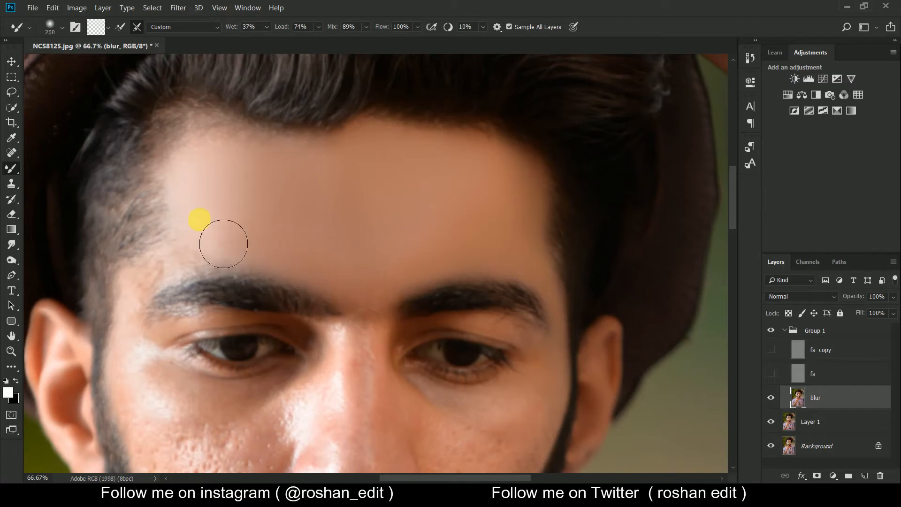
{"action": "left_click_drag", "start_coordinate": [159, 261], "coordinate": [131, 288]}
{"action": "mouse_move", "coordinate": [223, 258]}
{"action": "left_mouse_down"}
{"action": "mouse_move", "coordinate": [291, 258]}
{"action": "mouse_move", "coordinate": [216, 255]}
{"action": "mouse_move", "coordinate": [242, 253]}
{"action": "mouse_move", "coordinate": [245, 215]}
{"action": "left_mouse_up"}
Even out the tones from the forehead's left side to its centre with brush sizes 300 and 400.
{"action": "key", "text": "bracketright"}
{"action": "key", "text": "bracketright"}
{"action": "key", "text": "bracketright"}
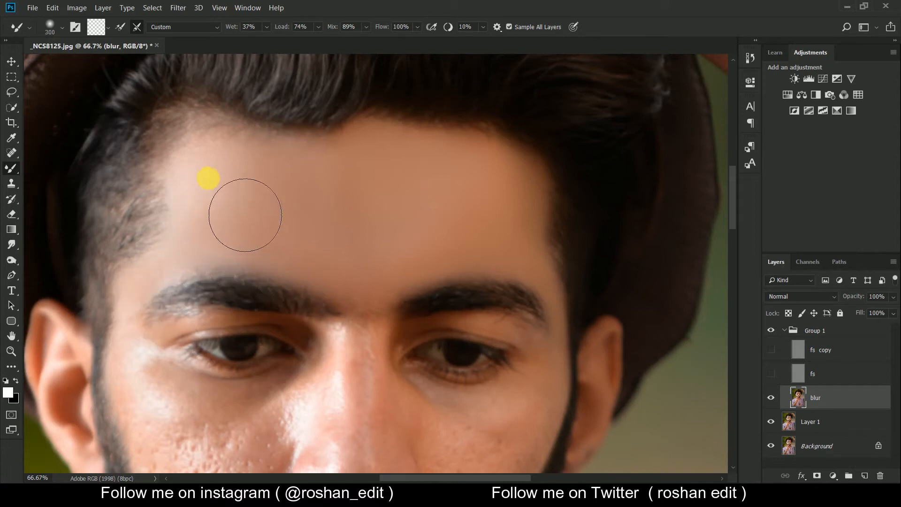
{"action": "key", "text": "bracketright"}
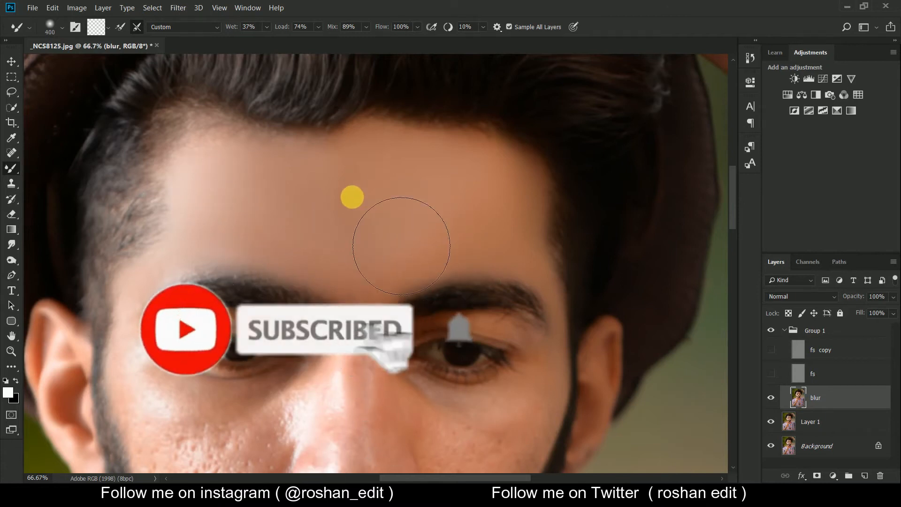
Touch up the skin directly above the left eyebrow with the brush reduced to size 150.
{"action": "key", "text": "bracketleft"}
{"action": "key", "text": "bracketleft"}
{"action": "key", "text": "bracketleft"}
{"action": "key", "text": "bracketleft"}
{"action": "key", "text": "bracketleft"}
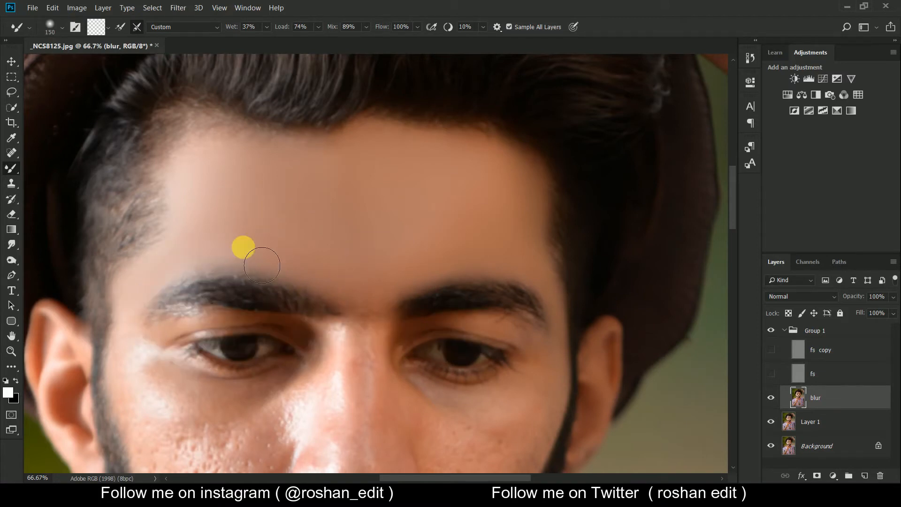
Blend the left forehead and the area above the right eyebrow into the centre with the brush at size 300.
{"action": "key", "text": "bracketright"}
{"action": "key", "text": "bracketright"}
{"action": "key", "text": "bracketright"}
{"action": "key", "text": "bracketright"}
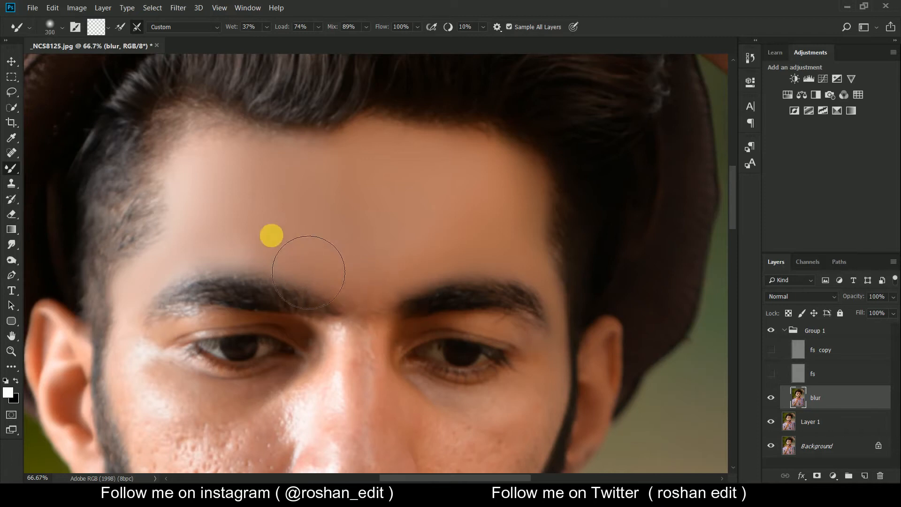
{"action": "left_click_drag", "start_coordinate": [254, 239], "coordinate": [238, 212]}
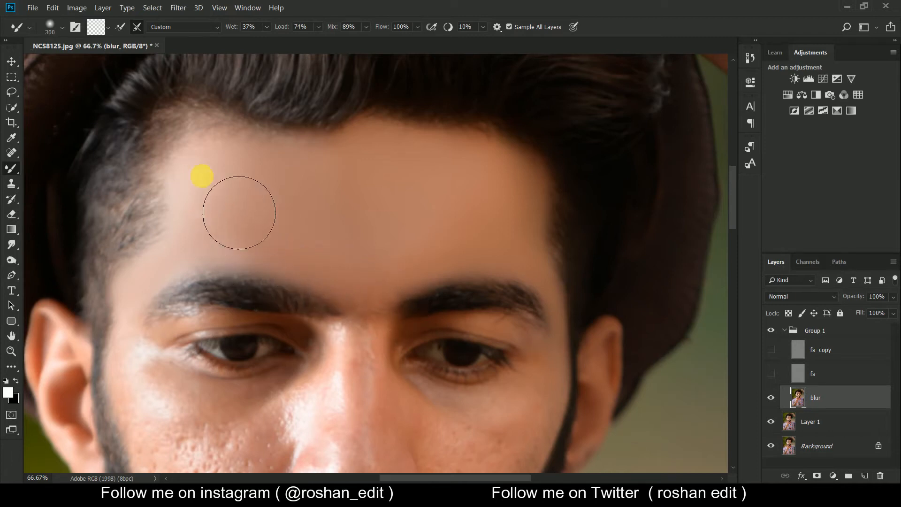
{"action": "mouse_move", "coordinate": [452, 269]}
{"action": "left_mouse_down"}
{"action": "mouse_move", "coordinate": [431, 284]}
{"action": "mouse_move", "coordinate": [473, 252]}
{"action": "mouse_move", "coordinate": [504, 252]}
{"action": "mouse_move", "coordinate": [534, 270]}
{"action": "mouse_move", "coordinate": [491, 237]}
{"action": "mouse_move", "coordinate": [433, 268]}
{"action": "mouse_move", "coordinate": [405, 292]}
{"action": "mouse_move", "coordinate": [399, 312]}
{"action": "mouse_move", "coordinate": [425, 257]}
{"action": "mouse_move", "coordinate": [421, 234]}
{"action": "mouse_move", "coordinate": [533, 254]}
{"action": "mouse_move", "coordinate": [521, 286]}
{"action": "mouse_move", "coordinate": [486, 292]}
{"action": "mouse_move", "coordinate": [389, 257]}
{"action": "mouse_move", "coordinate": [281, 248]}
{"action": "mouse_move", "coordinate": [275, 231]}
{"action": "mouse_move", "coordinate": [548, 232]}
{"action": "mouse_move", "coordinate": [500, 207]}
{"action": "mouse_move", "coordinate": [510, 239]}
{"action": "mouse_move", "coordinate": [461, 219]}
{"action": "mouse_move", "coordinate": [445, 233]}
{"action": "mouse_move", "coordinate": [405, 223]}
{"action": "mouse_move", "coordinate": [469, 231]}
{"action": "mouse_move", "coordinate": [532, 160]}
{"action": "mouse_move", "coordinate": [485, 229]}
{"action": "mouse_move", "coordinate": [454, 223]}
{"action": "mouse_move", "coordinate": [431, 238]}
{"action": "mouse_move", "coordinate": [405, 222]}
{"action": "mouse_move", "coordinate": [399, 229]}
{"action": "left_mouse_up"}
Smooth the middle of the forehead and its left edge down to the left eyebrow with the brush at size 200.
{"action": "scroll", "coordinate": [282, 248], "scroll_direction": "down", "scroll_amount": 2}
{"action": "key", "text": "bracketleft"}
{"action": "mouse_move", "coordinate": [362, 192]}
{"action": "left_mouse_down"}
{"action": "mouse_move", "coordinate": [351, 165]}
{"action": "mouse_move", "coordinate": [327, 157]}
{"action": "left_mouse_up"}
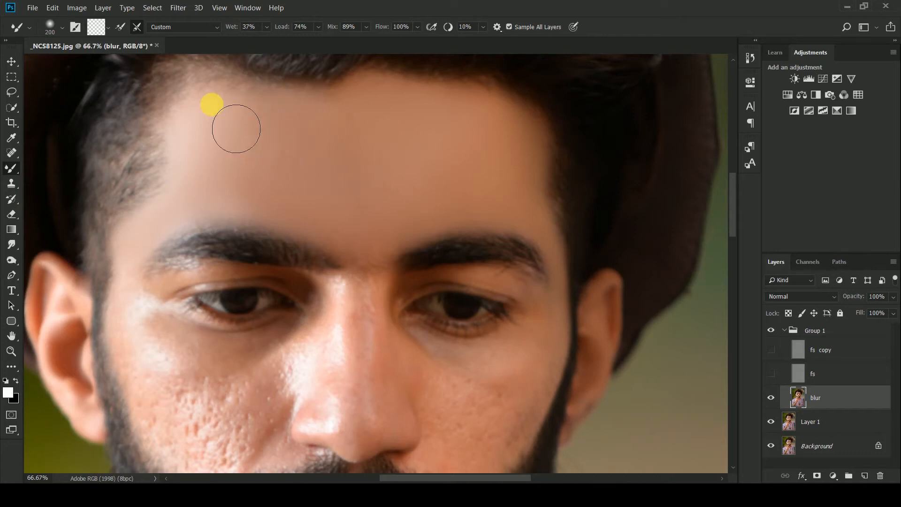
{"action": "mouse_move", "coordinate": [227, 135]}
{"action": "left_mouse_down"}
{"action": "mouse_move", "coordinate": [211, 150]}
{"action": "mouse_move", "coordinate": [243, 185]}
{"action": "mouse_move", "coordinate": [258, 230]}
{"action": "mouse_move", "coordinate": [182, 237]}
{"action": "left_mouse_up"}
Smooth the skin beneath the outer corner of the left eye and down the outer left cheek, using brush sizes 125 and 200.
{"action": "key", "text": "bracketleft"}
{"action": "key", "text": "bracketleft"}
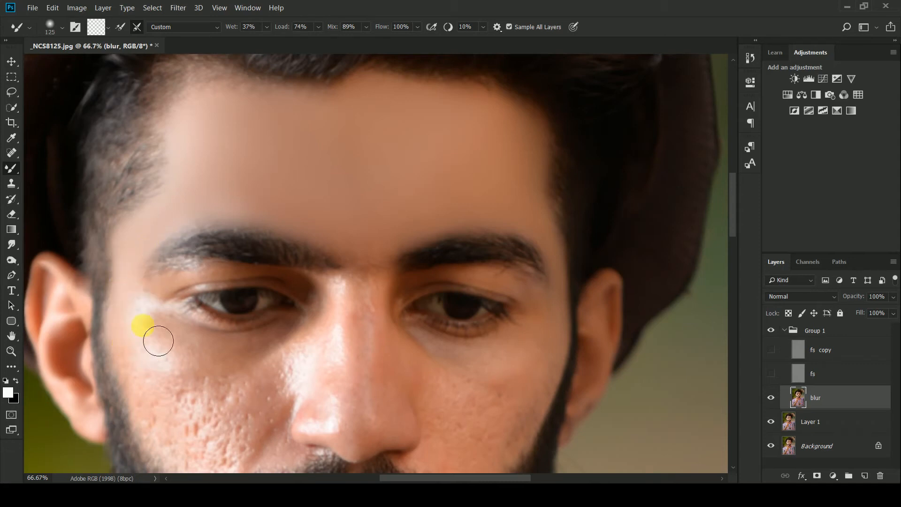
{"action": "scroll", "coordinate": [147, 350], "scroll_direction": "down", "scroll_amount": 3}
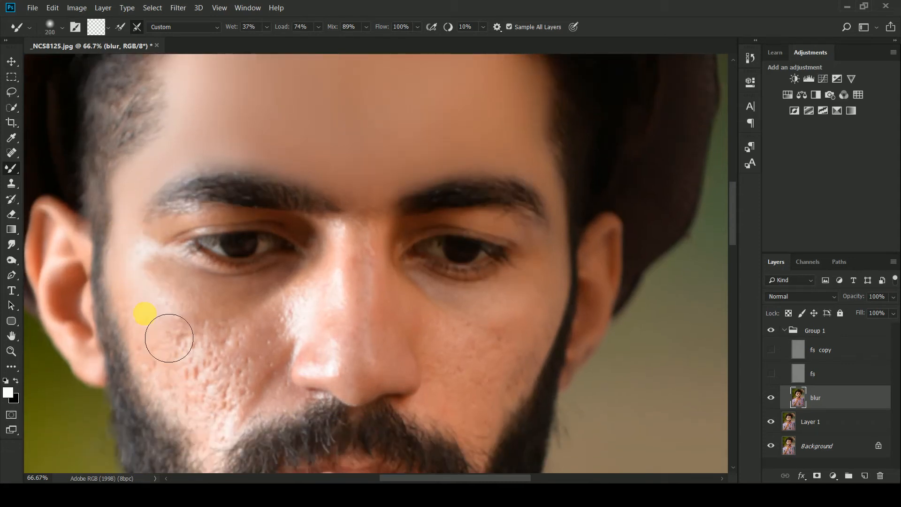
{"action": "mouse_move", "coordinate": [174, 310]}
{"action": "left_mouse_down"}
{"action": "mouse_move", "coordinate": [229, 352]}
{"action": "mouse_move", "coordinate": [184, 313]}
{"action": "mouse_move", "coordinate": [208, 412]}
{"action": "mouse_move", "coordinate": [192, 378]}
{"action": "left_mouse_up"}
Smooth the pitted skin across the left cheek, from the beard up to under the eye, with brush sizes 150 and 175.
{"action": "key", "text": "bracketleft"}
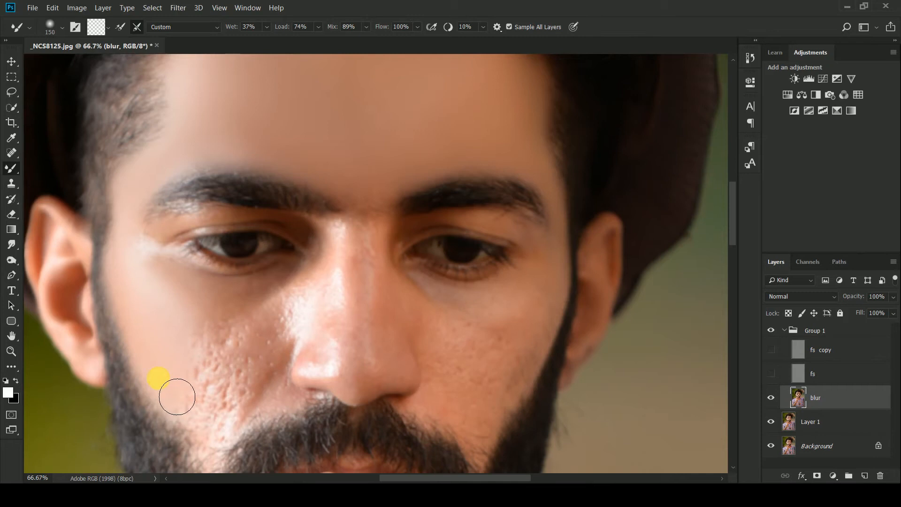
{"action": "mouse_move", "coordinate": [247, 405]}
{"action": "left_mouse_down"}
{"action": "mouse_move", "coordinate": [262, 395]}
{"action": "mouse_move", "coordinate": [267, 367]}
{"action": "mouse_move", "coordinate": [241, 393]}
{"action": "mouse_move", "coordinate": [214, 363]}
{"action": "mouse_move", "coordinate": [230, 393]}
{"action": "mouse_move", "coordinate": [223, 362]}
{"action": "mouse_move", "coordinate": [277, 353]}
{"action": "mouse_move", "coordinate": [186, 302]}
{"action": "left_mouse_up"}
{"action": "key", "text": "bracketright"}
{"action": "key", "text": "bracketright"}
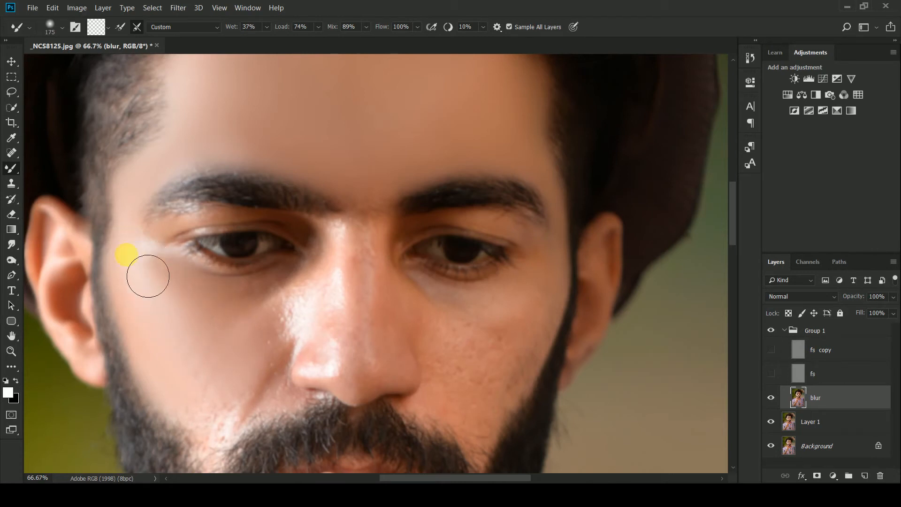
{"action": "mouse_move", "coordinate": [169, 281]}
{"action": "left_mouse_down"}
{"action": "mouse_move", "coordinate": [258, 341]}
{"action": "mouse_move", "coordinate": [264, 308]}
{"action": "mouse_move", "coordinate": [306, 277]}
{"action": "mouse_move", "coordinate": [321, 246]}
{"action": "mouse_move", "coordinate": [299, 266]}
{"action": "mouse_move", "coordinate": [239, 270]}
{"action": "mouse_move", "coordinate": [300, 257]}
{"action": "mouse_move", "coordinate": [219, 278]}
{"action": "mouse_move", "coordinate": [199, 274]}
{"action": "mouse_move", "coordinate": [215, 269]}
{"action": "mouse_move", "coordinate": [206, 256]}
{"action": "mouse_move", "coordinate": [223, 278]}
{"action": "mouse_move", "coordinate": [171, 356]}
{"action": "left_mouse_up"}
{"action": "scroll", "coordinate": [248, 337], "scroll_direction": "down", "scroll_amount": 2}
{"action": "scroll", "coordinate": [213, 340], "scroll_direction": "down", "scroll_amount": 1}
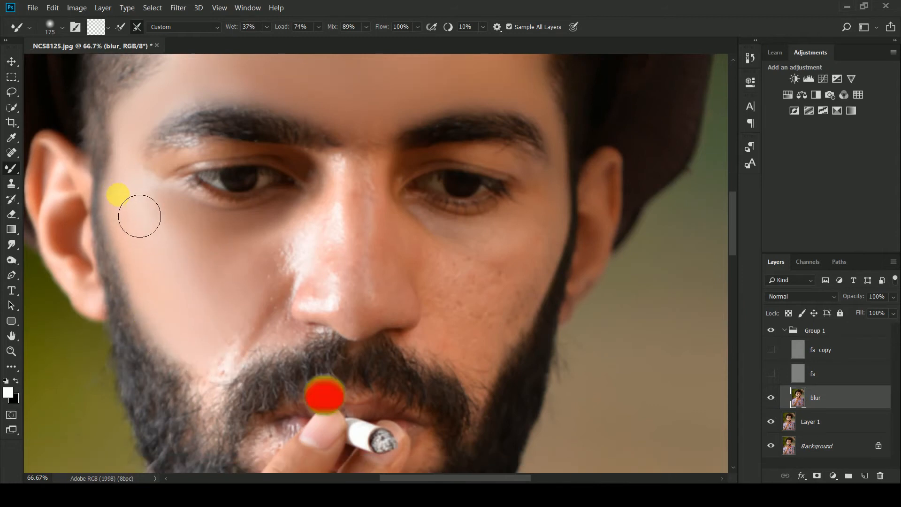
Smooth the shiny, textured skin along the bridge and front of the nose with brush sizes 175 and 150.
{"action": "scroll", "coordinate": [155, 238], "scroll_direction": "down", "scroll_amount": 3}
{"action": "mouse_move", "coordinate": [276, 248]}
{"action": "left_mouse_down"}
{"action": "mouse_move", "coordinate": [258, 232]}
{"action": "mouse_move", "coordinate": [300, 200]}
{"action": "mouse_move", "coordinate": [282, 214]}
{"action": "mouse_move", "coordinate": [293, 233]}
{"action": "mouse_move", "coordinate": [286, 247]}
{"action": "mouse_move", "coordinate": [275, 229]}
{"action": "mouse_move", "coordinate": [184, 204]}
{"action": "mouse_move", "coordinate": [296, 261]}
{"action": "left_mouse_up"}
{"action": "key", "text": "bracketright"}
{"action": "key", "text": "bracketright"}
{"action": "left_click_drag", "start_coordinate": [380, 231], "coordinate": [378, 156]}
{"action": "key", "text": "bracketleft"}
{"action": "key", "text": "bracketleft"}
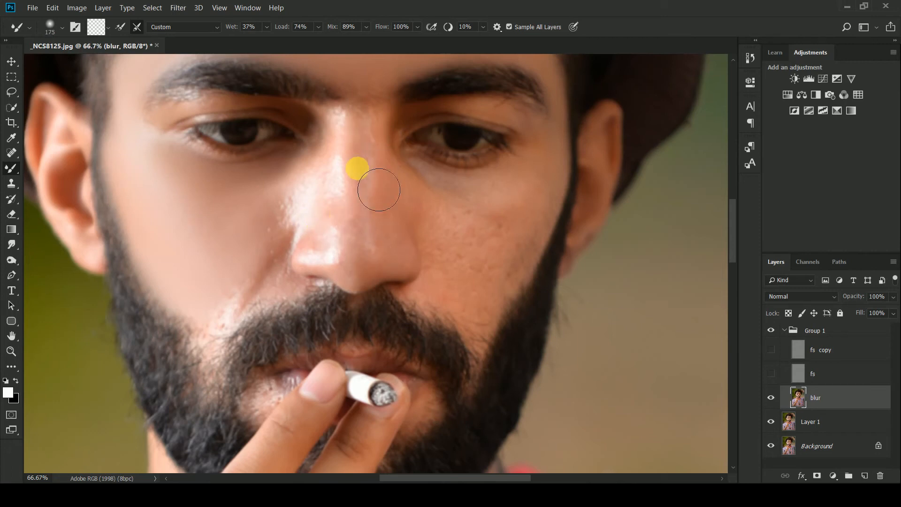
{"action": "mouse_move", "coordinate": [379, 190]}
{"action": "left_mouse_down"}
{"action": "mouse_move", "coordinate": [372, 139]}
{"action": "mouse_move", "coordinate": [370, 270]}
{"action": "mouse_move", "coordinate": [375, 142]}
{"action": "mouse_move", "coordinate": [373, 176]}
{"action": "left_mouse_up"}
{"action": "key", "text": "bracketleft"}
{"action": "key", "text": "bracketleft"}
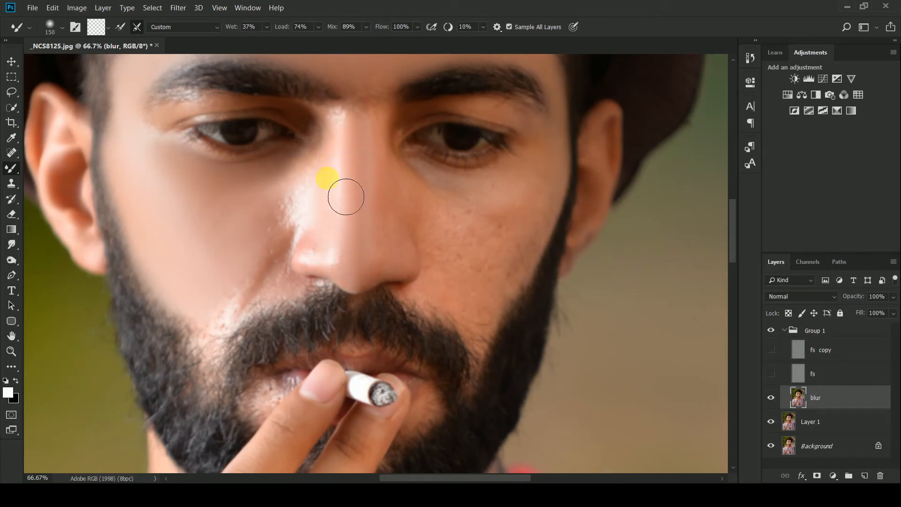
{"action": "left_click_drag", "start_coordinate": [344, 231], "coordinate": [363, 129]}
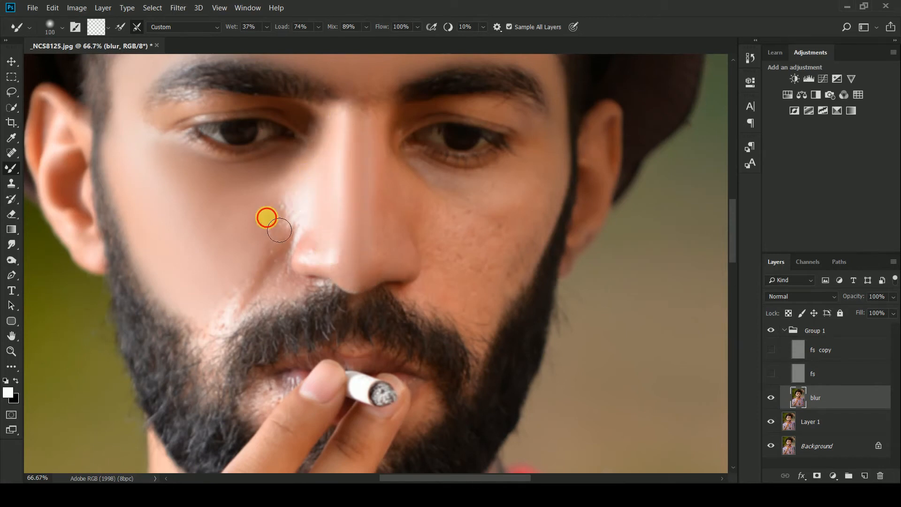
Blend the rough edge where the left side of the nose meets the inner left cheek, using brush sizes 100 and 150.
{"action": "key", "text": "bracketright"}
{"action": "key", "text": "bracketright"}
{"action": "mouse_move", "coordinate": [295, 203]}
{"action": "left_mouse_down"}
{"action": "mouse_move", "coordinate": [273, 213]}
{"action": "mouse_move", "coordinate": [282, 200]}
{"action": "mouse_move", "coordinate": [253, 196]}
{"action": "mouse_move", "coordinate": [290, 191]}
{"action": "mouse_move", "coordinate": [287, 238]}
{"action": "left_mouse_up"}
{"action": "mouse_move", "coordinate": [320, 205]}
{"action": "left_mouse_down"}
{"action": "mouse_move", "coordinate": [275, 237]}
{"action": "mouse_move", "coordinate": [249, 227]}
{"action": "mouse_move", "coordinate": [225, 241]}
{"action": "mouse_move", "coordinate": [237, 206]}
{"action": "mouse_move", "coordinate": [261, 206]}
{"action": "mouse_move", "coordinate": [242, 255]}
{"action": "mouse_move", "coordinate": [169, 233]}
{"action": "mouse_move", "coordinate": [141, 187]}
{"action": "mouse_move", "coordinate": [188, 267]}
{"action": "left_mouse_up"}
{"action": "key", "text": "bracketright"}
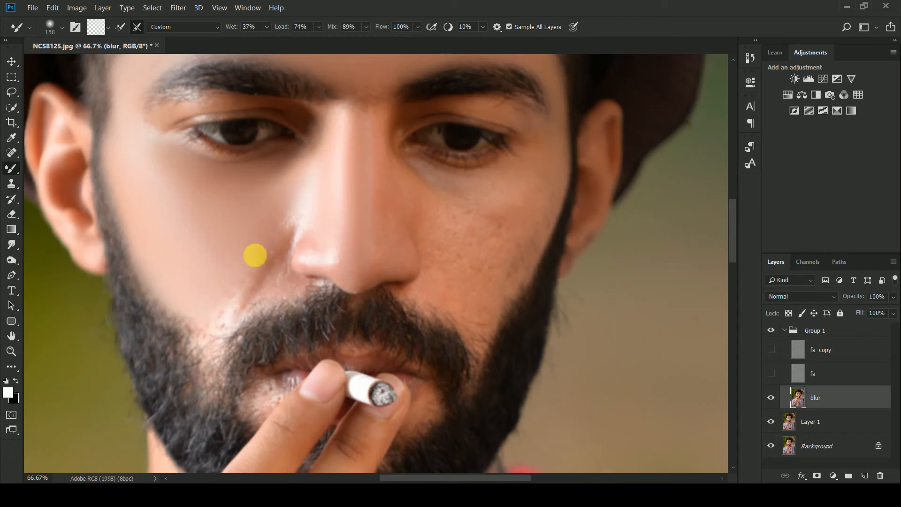
{"action": "left_click_drag", "start_coordinate": [292, 243], "coordinate": [261, 310]}
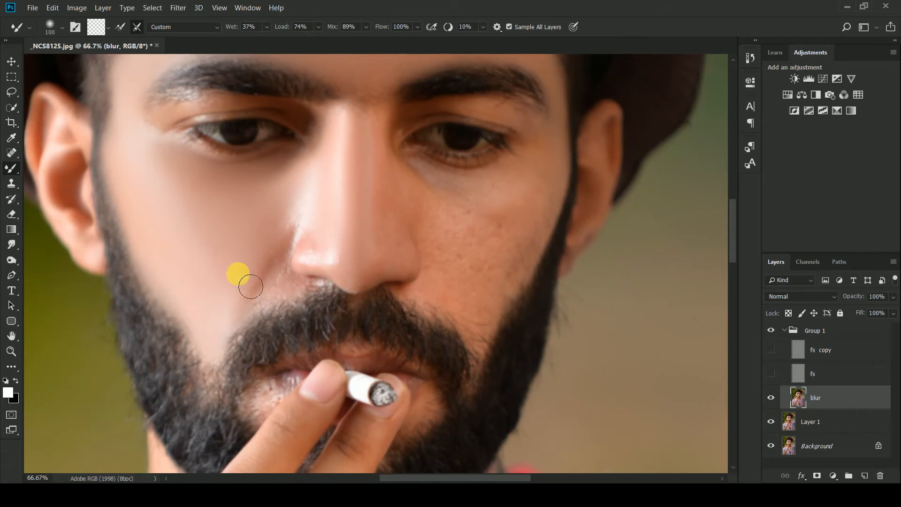
Soften the crease between the left nostril, the cheek and the moustache with brush sizes from 175 to 250.
{"action": "key", "text": "bracketright"}
{"action": "key", "text": "bracketright"}
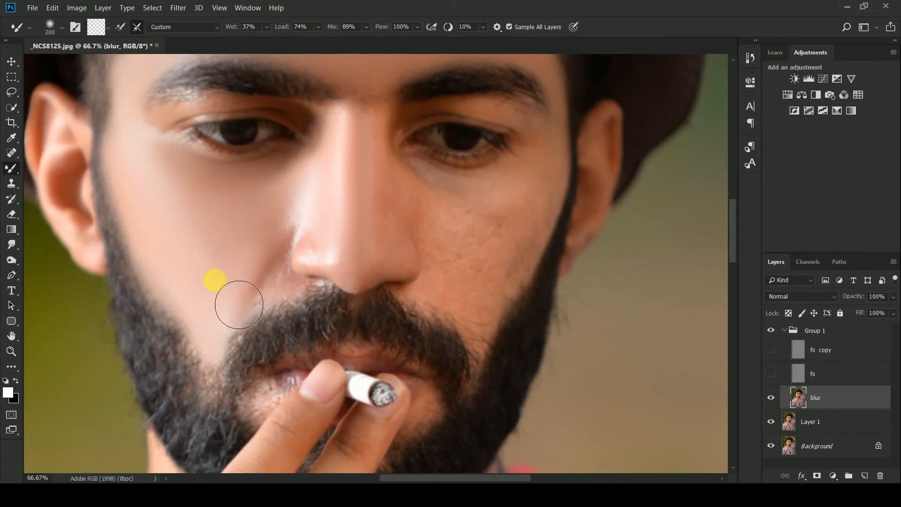
{"action": "mouse_move", "coordinate": [252, 316]}
{"action": "left_mouse_down"}
{"action": "mouse_move", "coordinate": [301, 243]}
{"action": "mouse_move", "coordinate": [285, 262]}
{"action": "mouse_move", "coordinate": [293, 236]}
{"action": "mouse_move", "coordinate": [245, 246]}
{"action": "mouse_move", "coordinate": [210, 219]}
{"action": "mouse_move", "coordinate": [211, 234]}
{"action": "mouse_move", "coordinate": [184, 214]}
{"action": "mouse_move", "coordinate": [190, 259]}
{"action": "mouse_move", "coordinate": [223, 269]}
{"action": "mouse_move", "coordinate": [264, 281]}
{"action": "mouse_move", "coordinate": [281, 243]}
{"action": "mouse_move", "coordinate": [207, 224]}
{"action": "mouse_move", "coordinate": [232, 235]}
{"action": "mouse_move", "coordinate": [261, 232]}
{"action": "mouse_move", "coordinate": [228, 228]}
{"action": "mouse_move", "coordinate": [285, 250]}
{"action": "mouse_move", "coordinate": [277, 289]}
{"action": "mouse_move", "coordinate": [292, 241]}
{"action": "mouse_move", "coordinate": [281, 275]}
{"action": "left_mouse_up"}
{"action": "key", "text": "bracketleft"}
{"action": "key", "text": "bracketleft"}
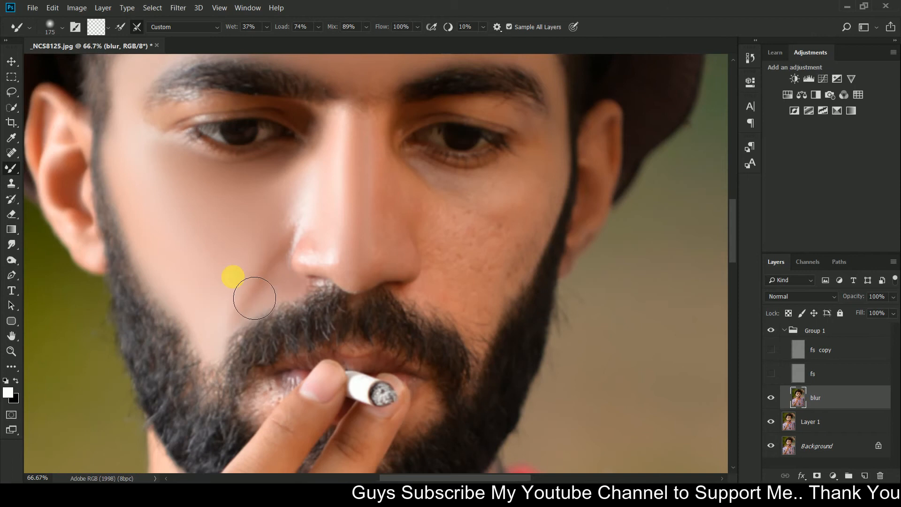
{"action": "key", "text": "bracketright"}
{"action": "key", "text": "bracketright"}
{"action": "mouse_move", "coordinate": [274, 240]}
{"action": "left_mouse_down"}
{"action": "mouse_move", "coordinate": [247, 276]}
{"action": "mouse_move", "coordinate": [258, 257]}
{"action": "mouse_move", "coordinate": [191, 227]}
{"action": "mouse_move", "coordinate": [212, 256]}
{"action": "mouse_move", "coordinate": [286, 263]}
{"action": "mouse_move", "coordinate": [179, 235]}
{"action": "mouse_move", "coordinate": [163, 196]}
{"action": "mouse_move", "coordinate": [390, 267]}
{"action": "mouse_move", "coordinate": [349, 258]}
{"action": "left_mouse_up"}
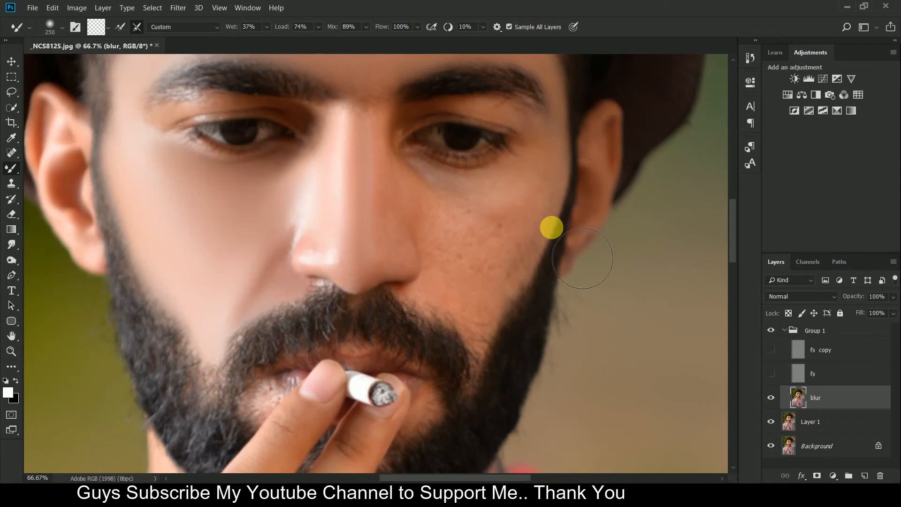
Smooth the skin at the outer corner of the left eye and beneath it, using a smaller brush close to the lashes.
{"action": "mouse_move", "coordinate": [143, 173]}
{"action": "left_mouse_down"}
{"action": "mouse_move", "coordinate": [207, 175]}
{"action": "mouse_move", "coordinate": [173, 157]}
{"action": "mouse_move", "coordinate": [181, 175]}
{"action": "mouse_move", "coordinate": [204, 181]}
{"action": "mouse_move", "coordinate": [175, 131]}
{"action": "left_mouse_up"}
{"action": "key", "text": "["}
{"action": "key", "text": "["}
{"action": "key", "text": "["}
{"action": "key", "text": "["}
{"action": "key", "text": "["}
{"action": "mouse_move", "coordinate": [174, 129]}
{"action": "left_mouse_down"}
{"action": "mouse_move", "coordinate": [234, 111]}
{"action": "mouse_move", "coordinate": [170, 133]}
{"action": "mouse_move", "coordinate": [166, 160]}
{"action": "mouse_move", "coordinate": [198, 110]}
{"action": "mouse_move", "coordinate": [214, 111]}
{"action": "mouse_move", "coordinate": [173, 125]}
{"action": "mouse_move", "coordinate": [243, 103]}
{"action": "mouse_move", "coordinate": [228, 113]}
{"action": "mouse_move", "coordinate": [308, 122]}
{"action": "mouse_move", "coordinate": [321, 138]}
{"action": "mouse_move", "coordinate": [323, 147]}
{"action": "mouse_move", "coordinate": [311, 138]}
{"action": "mouse_move", "coordinate": [319, 166]}
{"action": "mouse_move", "coordinate": [288, 172]}
{"action": "mouse_move", "coordinate": [299, 172]}
{"action": "left_mouse_up"}
{"action": "key", "text": "bracketleft"}
{"action": "key", "text": "bracketleft"}
{"action": "key", "text": "bracketleft"}
{"action": "key", "text": "bracketright"}
{"action": "key", "text": "bracketright"}
{"action": "key", "text": "bracketleft"}
{"action": "key", "text": "bracketright"}
{"action": "key", "text": "bracketright"}
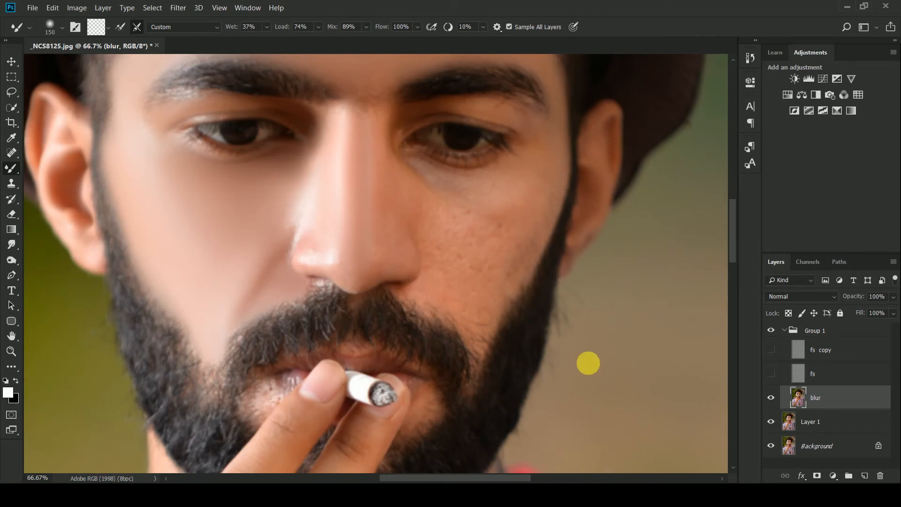
Show the fs and fs copy texture layers to check the smoothed skin, and hide both again.
{"action": "left_click", "coordinate": [771, 349]}
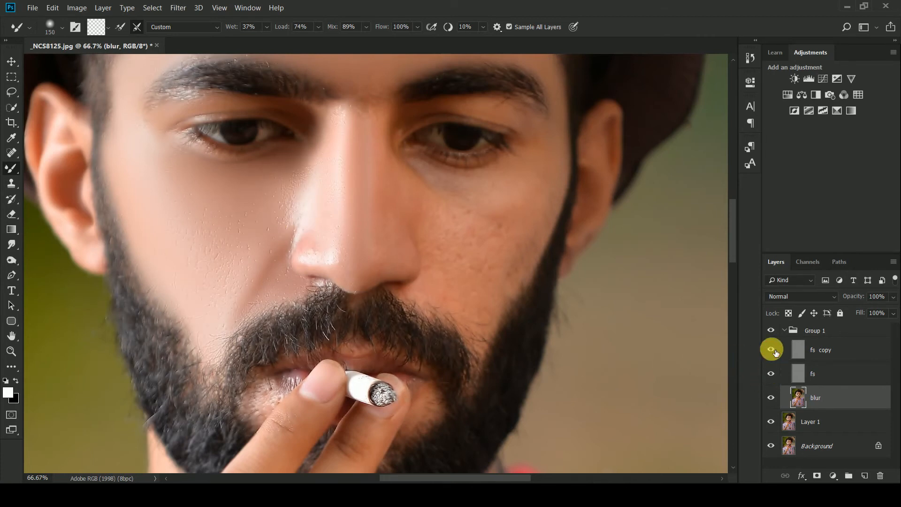
{"action": "mouse_move", "coordinate": [731, 254]}
{"action": "left_mouse_down"}
{"action": "mouse_move", "coordinate": [732, 221]}
{"action": "mouse_move", "coordinate": [733, 258]}
{"action": "left_mouse_up"}
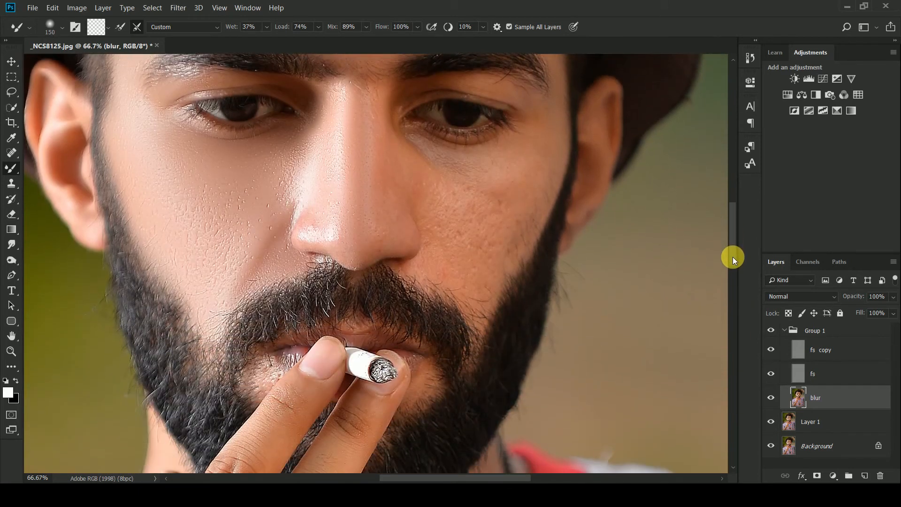
{"action": "left_click_drag", "start_coordinate": [772, 373], "coordinate": [772, 347]}
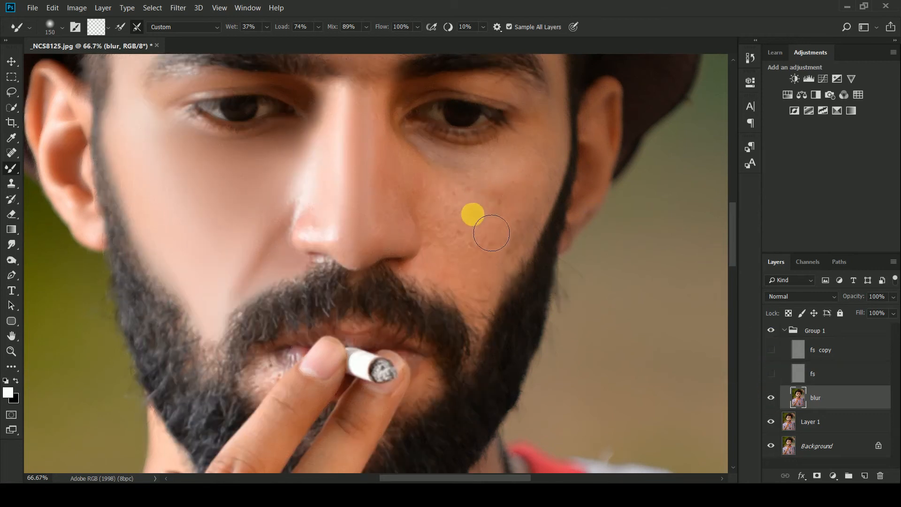
Smooth the blemished skin across the right cheek, from the beard line to the nose, with brush sizes 250 and 300.
{"action": "key", "text": "bracketright"}
{"action": "key", "text": "bracketright"}
{"action": "key", "text": "bracketright"}
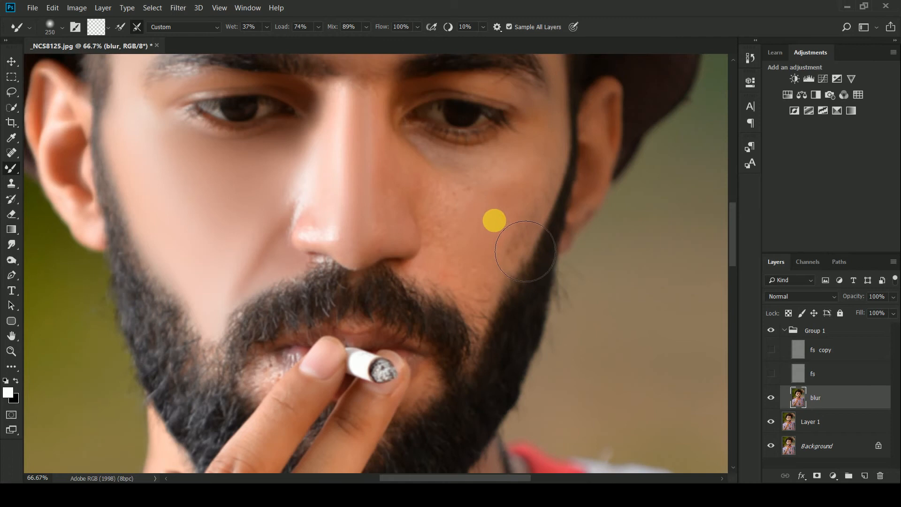
{"action": "key", "text": "bracketleft"}
{"action": "key", "text": "bracketleft"}
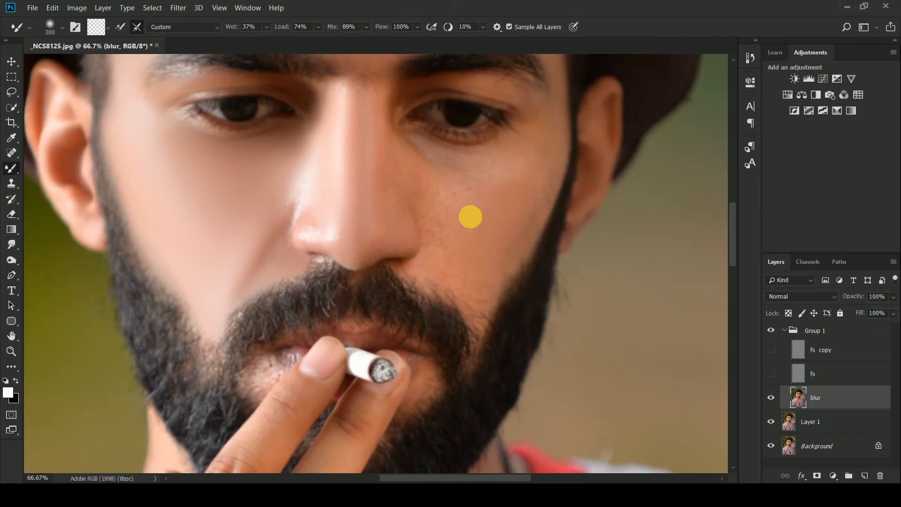
{"action": "key", "text": "bracketleft"}
{"action": "key", "text": "bracketleft"}
{"action": "key", "text": "bracketleft"}
{"action": "key", "text": "bracketleft"}
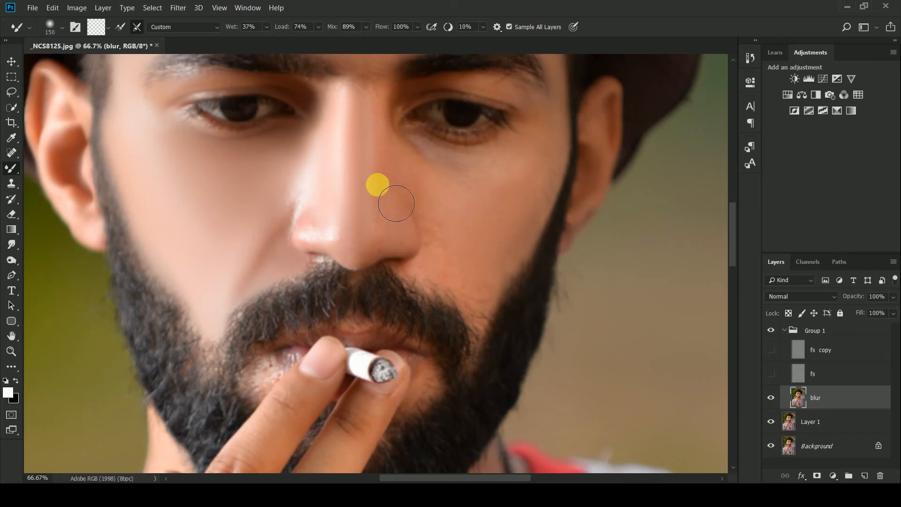
Smooth the tip and right side of the nose and the skin beneath the inner corner of the right eye.
{"action": "left_click_drag", "start_coordinate": [389, 220], "coordinate": [382, 260]}
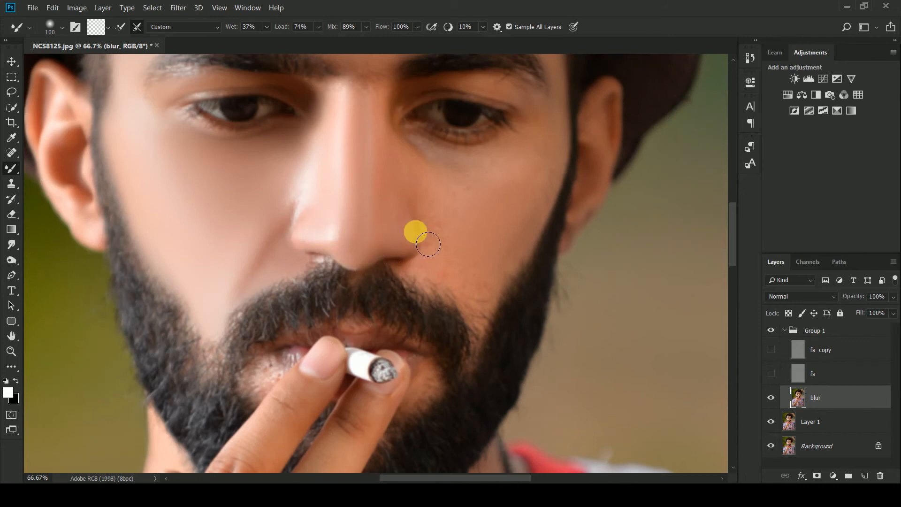
{"action": "mouse_move", "coordinate": [418, 238]}
{"action": "left_mouse_down"}
{"action": "mouse_move", "coordinate": [404, 210]}
{"action": "mouse_move", "coordinate": [404, 239]}
{"action": "mouse_move", "coordinate": [405, 171]}
{"action": "mouse_move", "coordinate": [391, 157]}
{"action": "mouse_move", "coordinate": [385, 110]}
{"action": "left_mouse_up"}
{"action": "key", "text": "bracketright"}
{"action": "key", "text": "bracketright"}
{"action": "mouse_move", "coordinate": [446, 202]}
{"action": "left_mouse_down"}
{"action": "mouse_move", "coordinate": [440, 185]}
{"action": "mouse_move", "coordinate": [474, 203]}
{"action": "mouse_move", "coordinate": [466, 197]}
{"action": "mouse_move", "coordinate": [445, 210]}
{"action": "mouse_move", "coordinate": [454, 246]}
{"action": "mouse_move", "coordinate": [545, 200]}
{"action": "mouse_move", "coordinate": [560, 182]}
{"action": "mouse_move", "coordinate": [553, 219]}
{"action": "mouse_move", "coordinate": [522, 273]}
{"action": "mouse_move", "coordinate": [516, 257]}
{"action": "mouse_move", "coordinate": [533, 214]}
{"action": "mouse_move", "coordinate": [482, 205]}
{"action": "mouse_move", "coordinate": [462, 184]}
{"action": "mouse_move", "coordinate": [536, 179]}
{"action": "mouse_move", "coordinate": [540, 168]}
{"action": "mouse_move", "coordinate": [563, 173]}
{"action": "mouse_move", "coordinate": [565, 161]}
{"action": "mouse_move", "coordinate": [544, 237]}
{"action": "mouse_move", "coordinate": [520, 273]}
{"action": "mouse_move", "coordinate": [468, 194]}
{"action": "mouse_move", "coordinate": [419, 158]}
{"action": "mouse_move", "coordinate": [440, 199]}
{"action": "left_mouse_up"}
{"action": "key", "text": "bracketright"}
{"action": "key", "text": "bracketright"}
{"action": "key", "text": "bracketleft"}
{"action": "key", "text": "bracketleft"}
{"action": "key", "text": "["}
{"action": "key", "text": "["}
{"action": "mouse_move", "coordinate": [407, 147]}
{"action": "left_mouse_down"}
{"action": "mouse_move", "coordinate": [449, 260]}
{"action": "mouse_move", "coordinate": [460, 259]}
{"action": "mouse_move", "coordinate": [435, 197]}
{"action": "mouse_move", "coordinate": [448, 244]}
{"action": "mouse_move", "coordinate": [442, 237]}
{"action": "mouse_move", "coordinate": [450, 226]}
{"action": "mouse_move", "coordinate": [429, 187]}
{"action": "mouse_move", "coordinate": [433, 212]}
{"action": "mouse_move", "coordinate": [406, 160]}
{"action": "mouse_move", "coordinate": [415, 171]}
{"action": "mouse_move", "coordinate": [407, 144]}
{"action": "mouse_move", "coordinate": [427, 162]}
{"action": "left_mouse_up"}
Smooth the lower right cheek between the moustache and the beard with brush sizes 125 and 80.
{"action": "scroll", "coordinate": [433, 171], "scroll_direction": "down", "scroll_amount": 4}
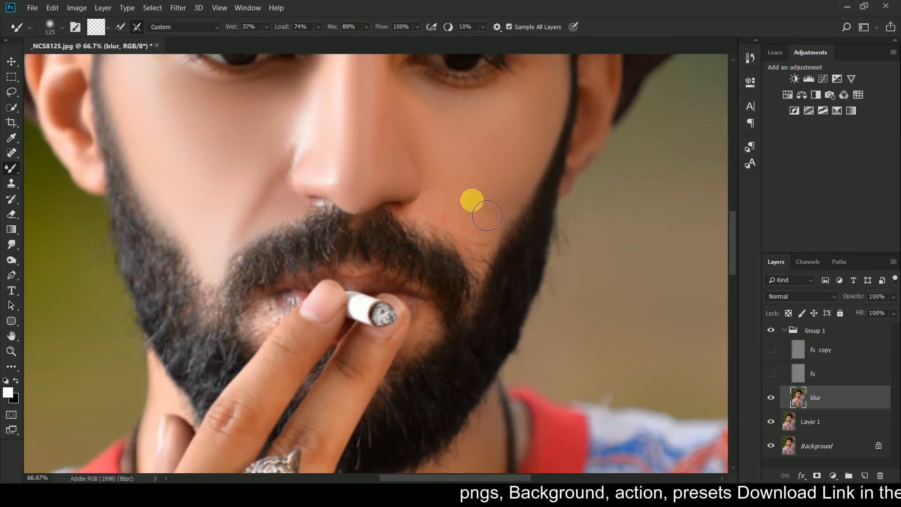
{"action": "mouse_move", "coordinate": [493, 233]}
{"action": "left_mouse_down"}
{"action": "mouse_move", "coordinate": [538, 184]}
{"action": "mouse_move", "coordinate": [498, 228]}
{"action": "mouse_move", "coordinate": [486, 261]}
{"action": "mouse_move", "coordinate": [458, 206]}
{"action": "left_mouse_up"}
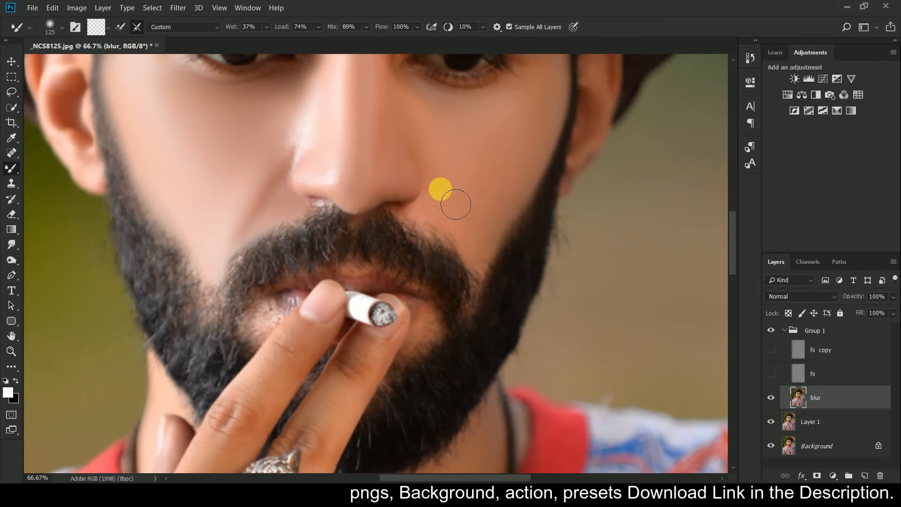
{"action": "key", "text": "bracketleft"}
{"action": "key", "text": "bracketleft"}
{"action": "mouse_move", "coordinate": [440, 225]}
{"action": "left_mouse_down"}
{"action": "mouse_move", "coordinate": [440, 205]}
{"action": "mouse_move", "coordinate": [426, 225]}
{"action": "mouse_move", "coordinate": [448, 231]}
{"action": "left_mouse_up"}
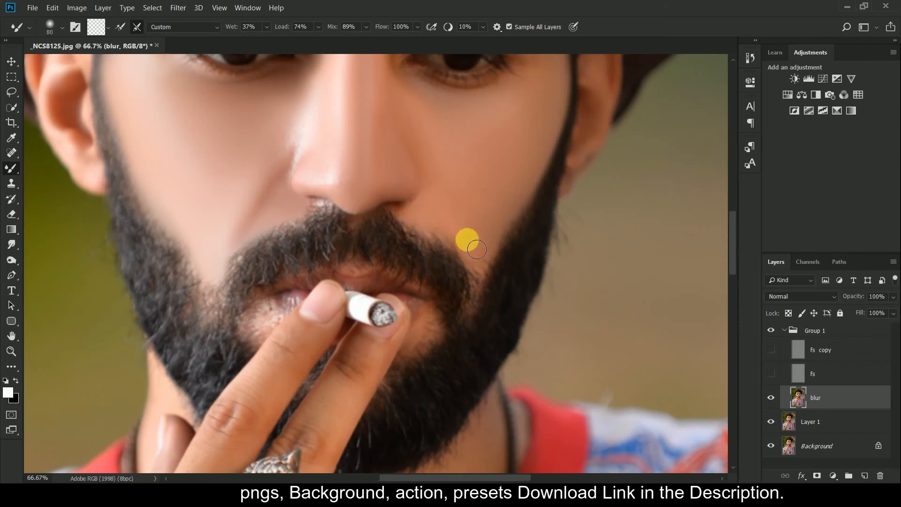
{"action": "mouse_move", "coordinate": [483, 294]}
{"action": "left_mouse_down"}
{"action": "mouse_move", "coordinate": [492, 241]}
{"action": "mouse_move", "coordinate": [479, 301]}
{"action": "mouse_move", "coordinate": [490, 258]}
{"action": "mouse_move", "coordinate": [495, 265]}
{"action": "mouse_move", "coordinate": [495, 231]}
{"action": "mouse_move", "coordinate": [512, 200]}
{"action": "mouse_move", "coordinate": [497, 259]}
{"action": "mouse_move", "coordinate": [506, 223]}
{"action": "mouse_move", "coordinate": [521, 209]}
{"action": "mouse_move", "coordinate": [506, 204]}
{"action": "mouse_move", "coordinate": [491, 227]}
{"action": "mouse_move", "coordinate": [528, 198]}
{"action": "mouse_move", "coordinate": [473, 167]}
{"action": "mouse_move", "coordinate": [471, 203]}
{"action": "mouse_move", "coordinate": [465, 177]}
{"action": "mouse_move", "coordinate": [472, 206]}
{"action": "mouse_move", "coordinate": [438, 138]}
{"action": "mouse_move", "coordinate": [451, 158]}
{"action": "mouse_move", "coordinate": [473, 144]}
{"action": "mouse_move", "coordinate": [420, 109]}
{"action": "mouse_move", "coordinate": [443, 141]}
{"action": "mouse_move", "coordinate": [414, 108]}
{"action": "mouse_move", "coordinate": [427, 157]}
{"action": "mouse_move", "coordinate": [502, 159]}
{"action": "mouse_move", "coordinate": [545, 121]}
{"action": "mouse_move", "coordinate": [505, 239]}
{"action": "mouse_move", "coordinate": [494, 223]}
{"action": "left_mouse_up"}
{"action": "key", "text": "bracketleft"}
{"action": "key", "text": "bracketleft"}
{"action": "key", "text": "bracketright"}
Smooth the outer right cheek and the skin around the outer corner of the right eye, using brush sizes 175, 125 and 80.
{"action": "scroll", "coordinate": [495, 223], "scroll_direction": "up", "scroll_amount": 2}
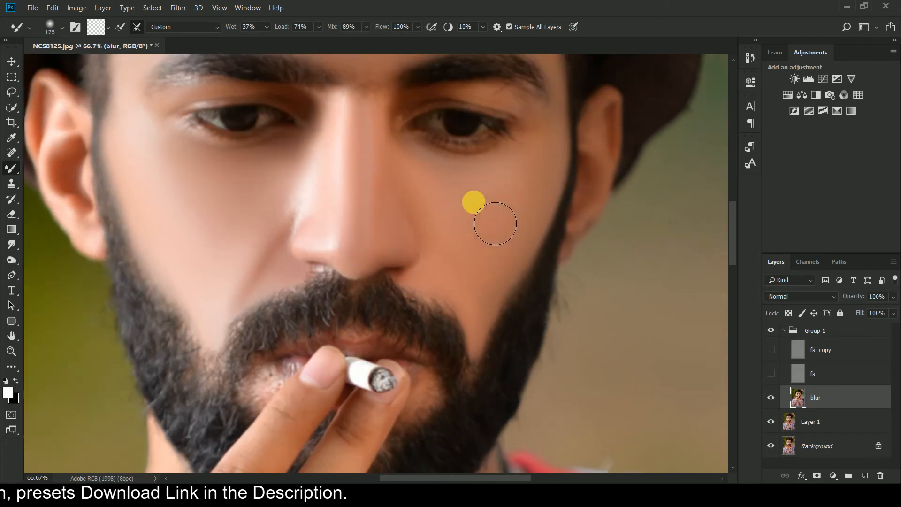
{"action": "scroll", "coordinate": [495, 223], "scroll_direction": "up", "scroll_amount": 4}
{"action": "mouse_move", "coordinate": [578, 280]}
{"action": "left_mouse_down"}
{"action": "mouse_move", "coordinate": [563, 213]}
{"action": "mouse_move", "coordinate": [534, 255]}
{"action": "left_mouse_up"}
{"action": "key", "text": "bracketleft"}
{"action": "key", "text": "bracketleft"}
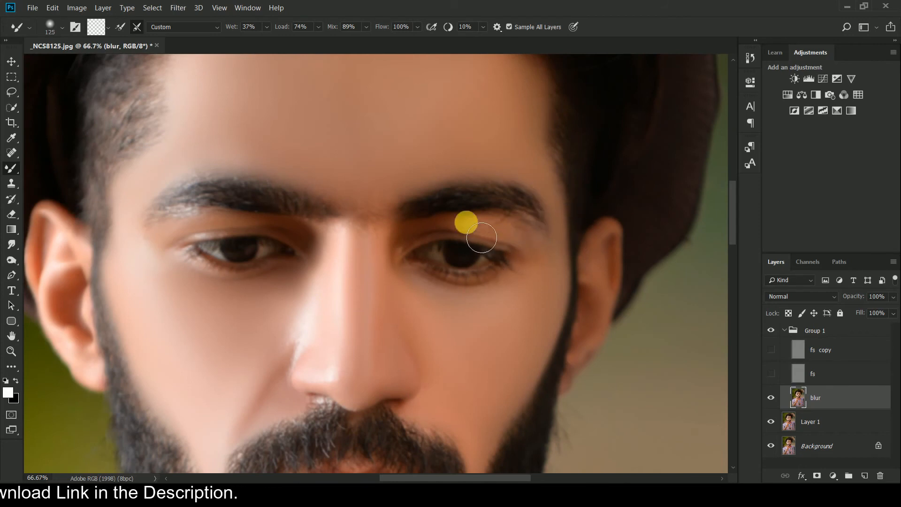
{"action": "mouse_move", "coordinate": [502, 241]}
{"action": "left_mouse_down"}
{"action": "mouse_move", "coordinate": [539, 248]}
{"action": "mouse_move", "coordinate": [549, 283]}
{"action": "mouse_move", "coordinate": [477, 237]}
{"action": "mouse_move", "coordinate": [444, 231]}
{"action": "mouse_move", "coordinate": [422, 239]}
{"action": "mouse_move", "coordinate": [406, 267]}
{"action": "mouse_move", "coordinate": [387, 246]}
{"action": "mouse_move", "coordinate": [382, 257]}
{"action": "mouse_move", "coordinate": [404, 283]}
{"action": "mouse_move", "coordinate": [407, 238]}
{"action": "mouse_move", "coordinate": [486, 229]}
{"action": "mouse_move", "coordinate": [558, 261]}
{"action": "mouse_move", "coordinate": [517, 289]}
{"action": "left_mouse_up"}
{"action": "key", "text": "bracketleft"}
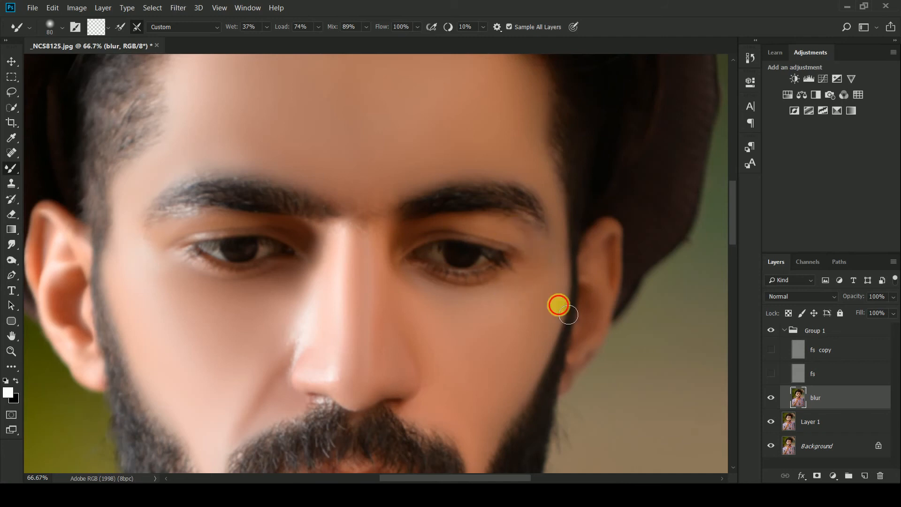
Smooth the patches of skin below the lips on both sides of the fingers with the brush at size 80.
{"action": "scroll", "coordinate": [453, 310], "scroll_direction": "down", "scroll_amount": 2}
{"action": "scroll", "coordinate": [458, 342], "scroll_direction": "down", "scroll_amount": 1}
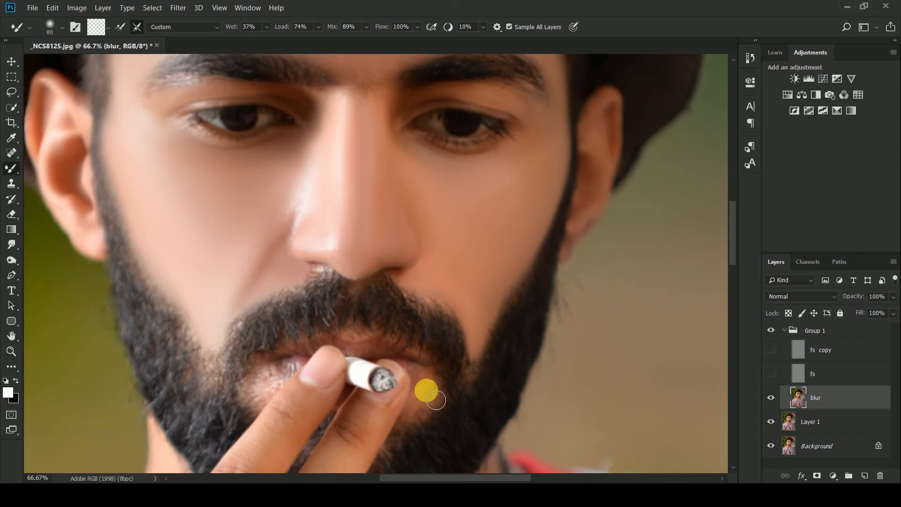
{"action": "left_click_drag", "start_coordinate": [420, 418], "coordinate": [436, 387]}
{"action": "left_click_drag", "start_coordinate": [424, 423], "coordinate": [428, 401]}
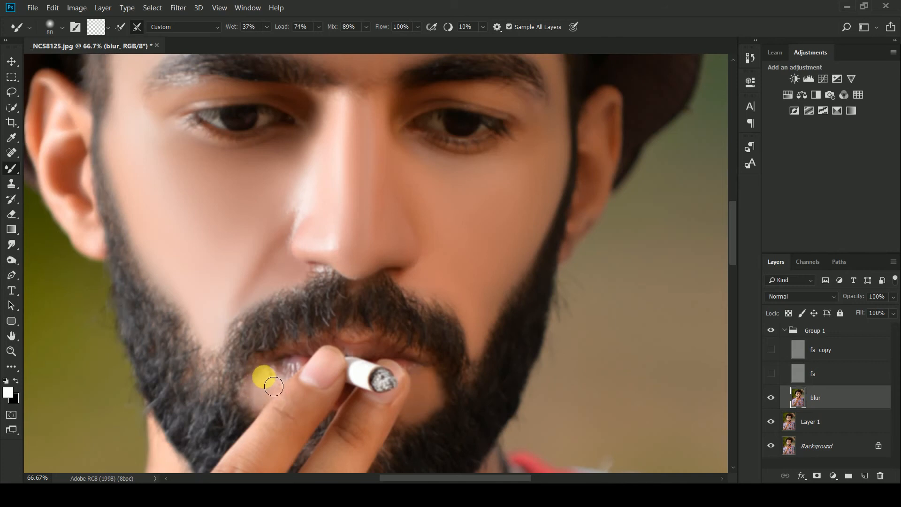
{"action": "left_click_drag", "start_coordinate": [276, 386], "coordinate": [282, 400]}
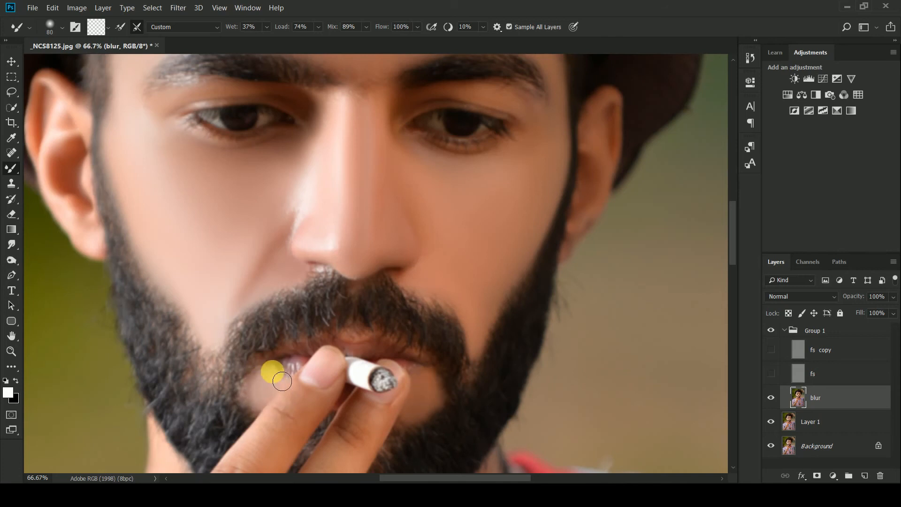
Blend the right nostril and its edge into the adjoining cheek with the brush at size 80.
{"action": "scroll", "coordinate": [479, 310], "scroll_direction": "up", "scroll_amount": 3}
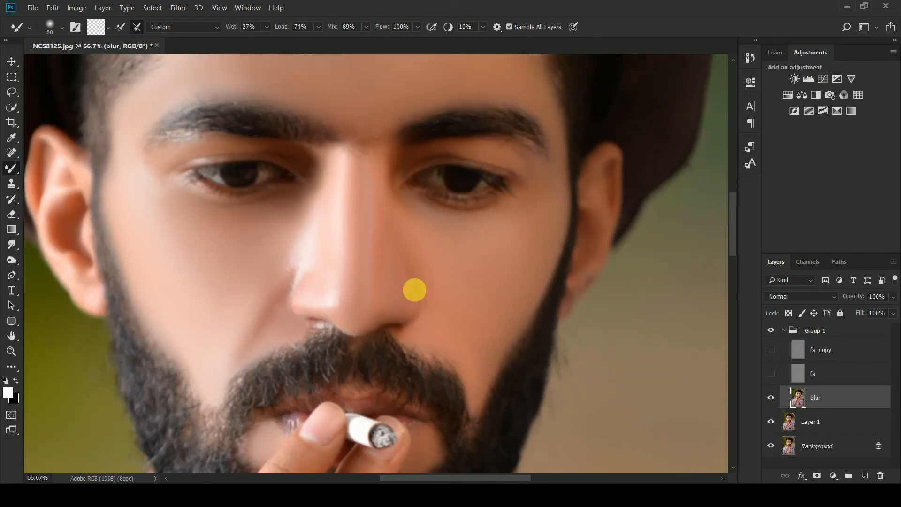
{"action": "left_click_drag", "start_coordinate": [391, 326], "coordinate": [417, 313]}
{"action": "mouse_move", "coordinate": [406, 280]}
{"action": "left_mouse_down"}
{"action": "mouse_move", "coordinate": [453, 304]}
{"action": "mouse_move", "coordinate": [413, 286]}
{"action": "mouse_move", "coordinate": [410, 324]}
{"action": "mouse_move", "coordinate": [418, 294]}
{"action": "left_mouse_up"}
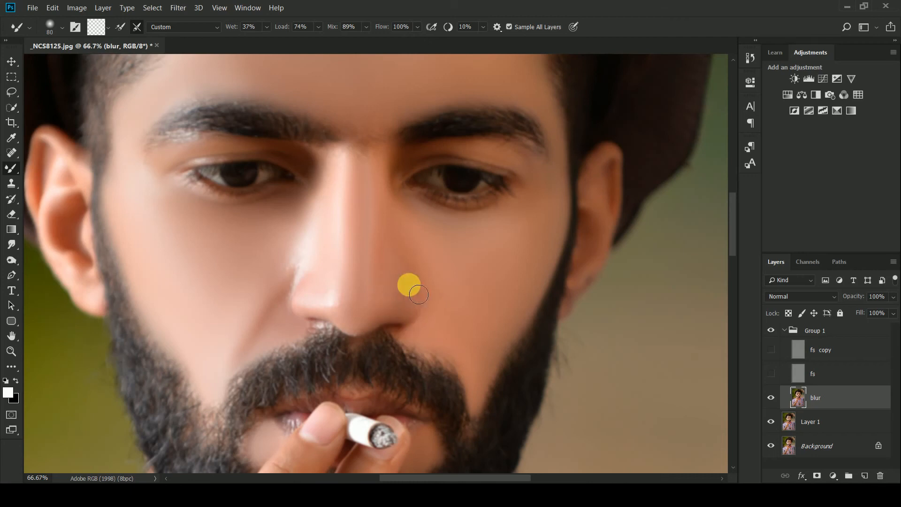
{"action": "mouse_move", "coordinate": [384, 255]}
{"action": "left_mouse_down"}
{"action": "mouse_move", "coordinate": [406, 300]}
{"action": "mouse_move", "coordinate": [409, 275]}
{"action": "mouse_move", "coordinate": [445, 297]}
{"action": "left_mouse_up"}
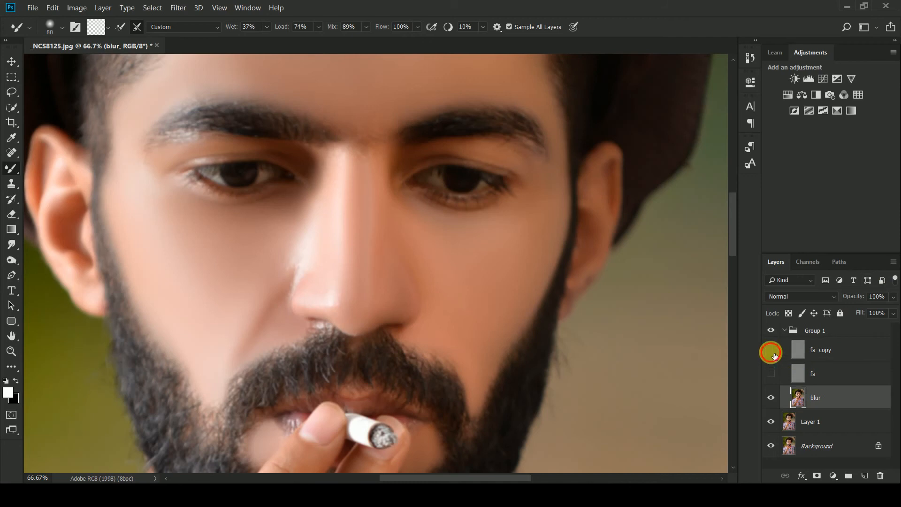
Turn the fs copy and fs texture layers back on and check the retouched skin up close.
{"action": "key", "text": "ctrl+minus"}
{"action": "key", "text": "ctrl+minus"}
{"action": "key", "text": "ctrl+minus"}
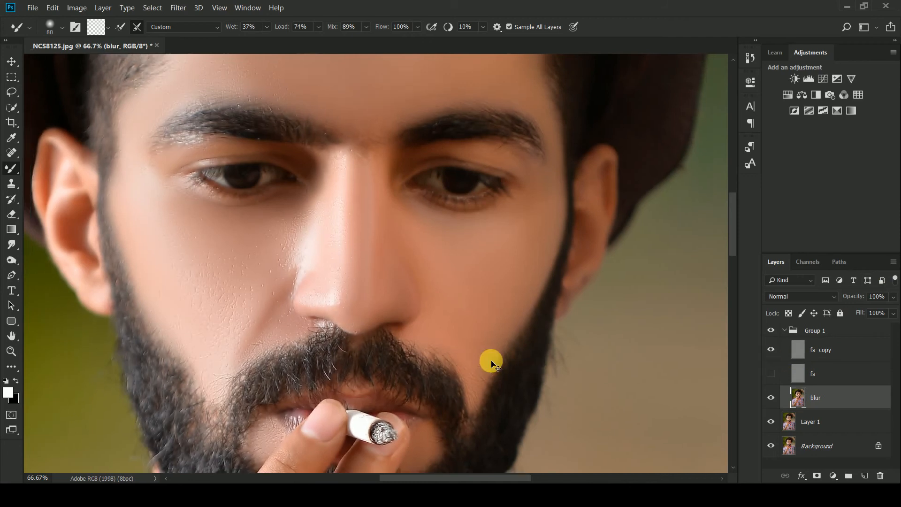
{"action": "key", "text": "ctrl+plus"}
{"action": "key", "text": "ctrl+plus"}
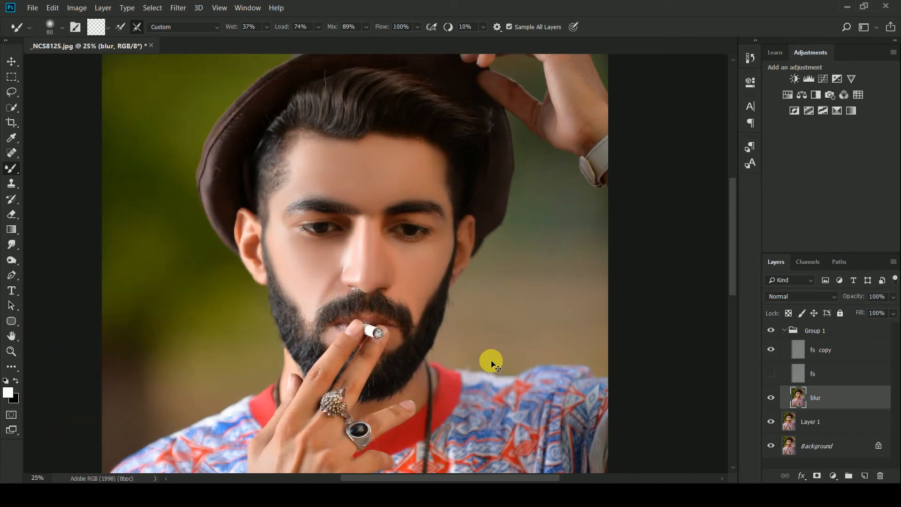
{"action": "scroll", "coordinate": [553, 329], "scroll_direction": "down", "scroll_amount": 1}
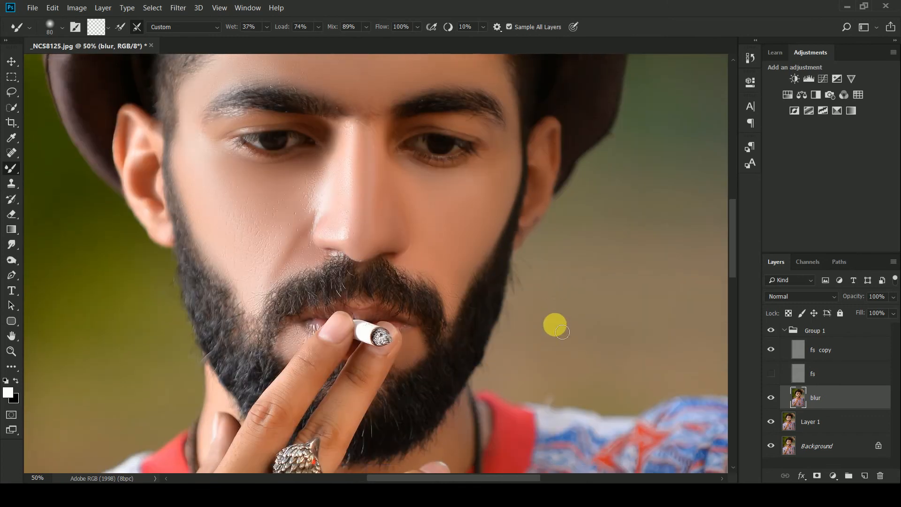
{"action": "scroll", "coordinate": [562, 328], "scroll_direction": "up", "scroll_amount": 3}
{"action": "scroll", "coordinate": [581, 338], "scroll_direction": "up", "scroll_amount": 1}
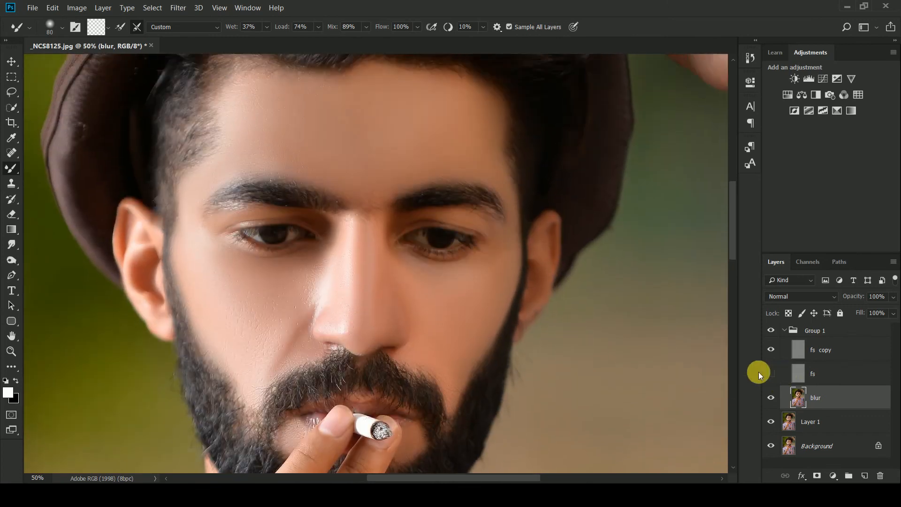
{"action": "left_click", "coordinate": [770, 374]}
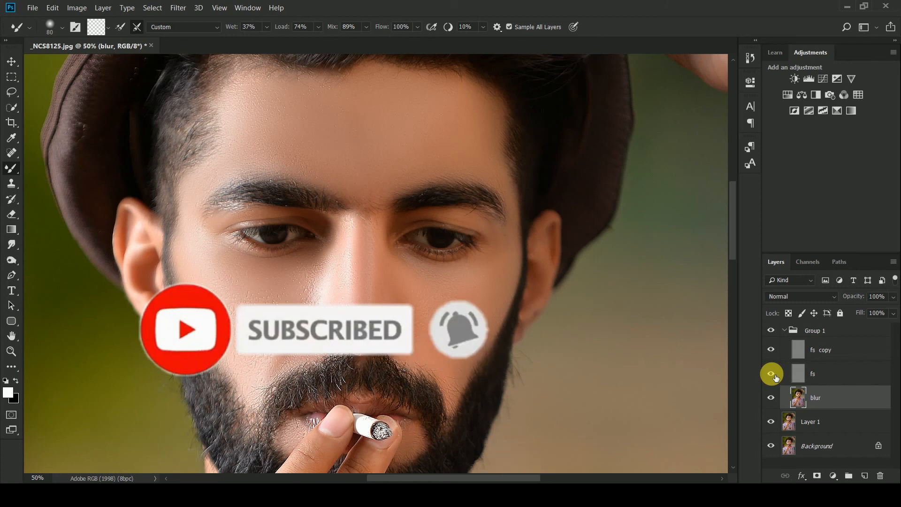
{"action": "key", "text": "ctrl+plus"}
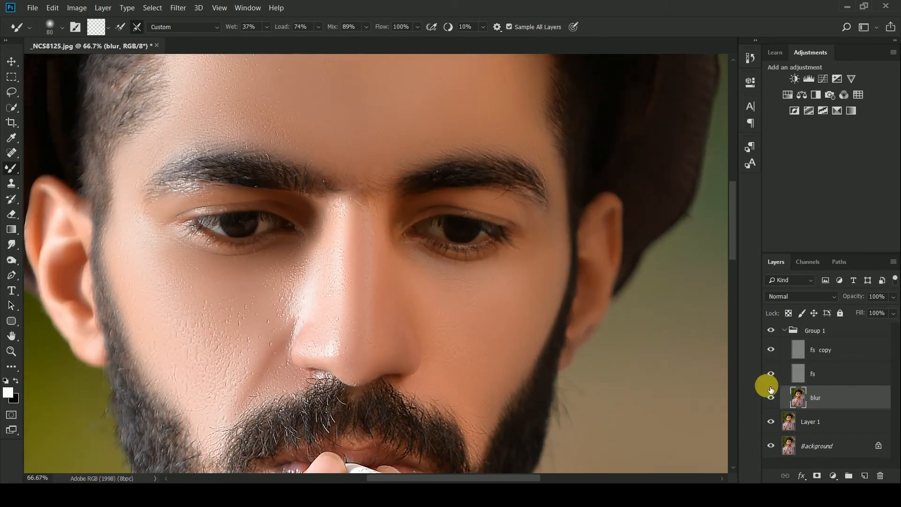
{"action": "left_click_drag", "start_coordinate": [512, 474], "coordinate": [587, 474]}
{"action": "key", "text": "ctrl+plus"}
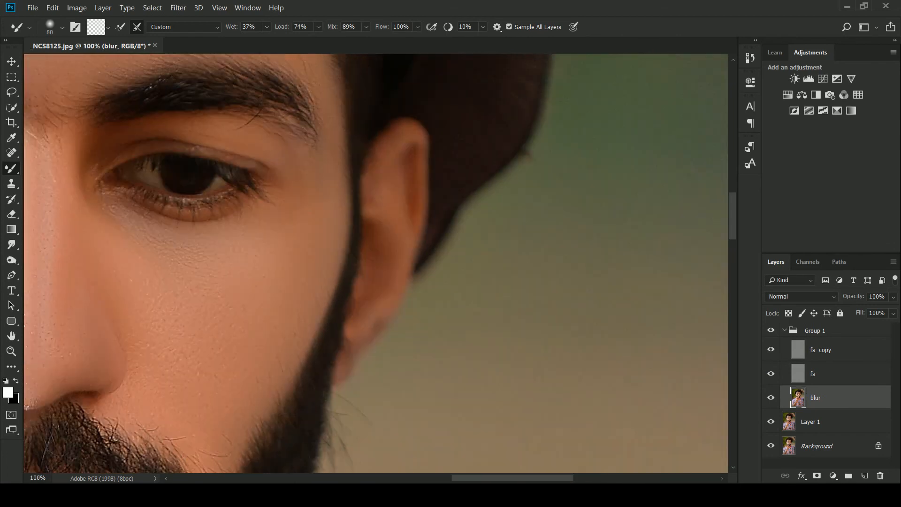
Examine the retouched face within the whole portrait at several magnifications.
{"action": "key", "text": "ctrl+minus"}
{"action": "key", "text": "ctrl+minus"}
{"action": "key", "text": "ctrl+minus"}
{"action": "key", "text": "ctrl+minus"}
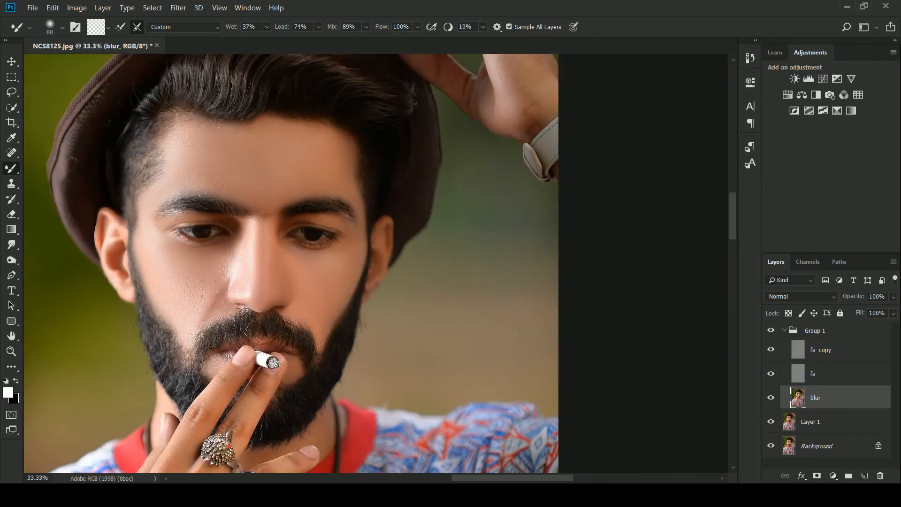
{"action": "key", "text": "ctrl+minus"}
{"action": "key", "text": "ctrl+plus"}
{"action": "key", "text": "ctrl+plus"}
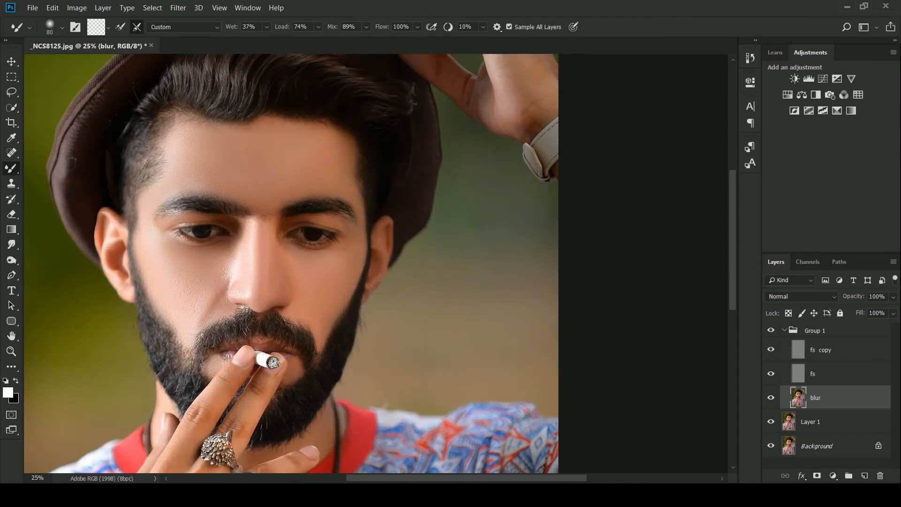
{"action": "left_click_drag", "start_coordinate": [415, 477], "coordinate": [365, 478]}
Hide the fs copy and fs texture layers to work on the hand's skin in the blur layer.
{"action": "scroll", "coordinate": [400, 364], "scroll_direction": "down", "scroll_amount": 4}
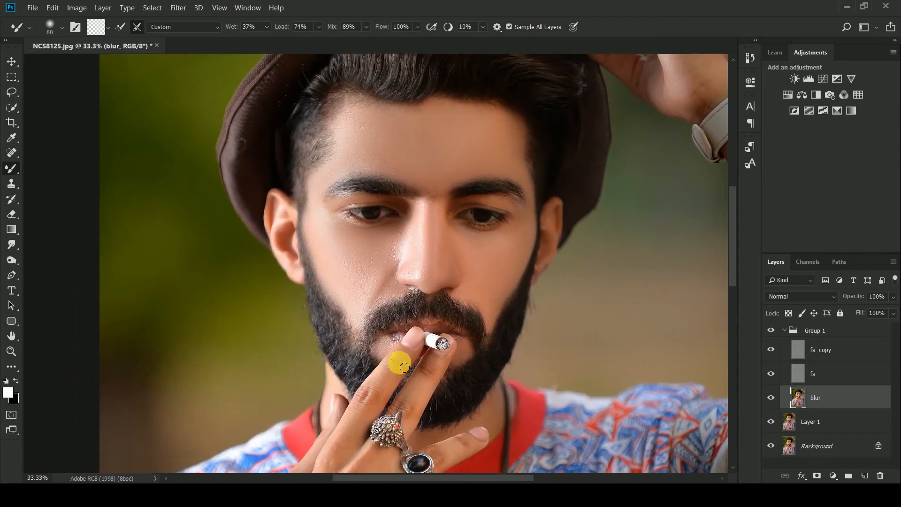
{"action": "key", "text": "ctrl+plus"}
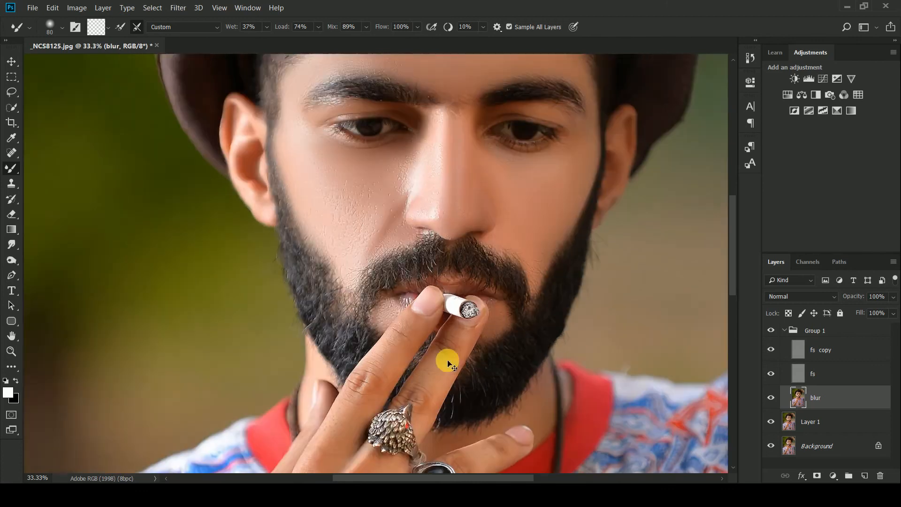
{"action": "scroll", "coordinate": [457, 376], "scroll_direction": "down", "scroll_amount": 6}
{"action": "scroll", "coordinate": [460, 397], "scroll_direction": "down", "scroll_amount": 5}
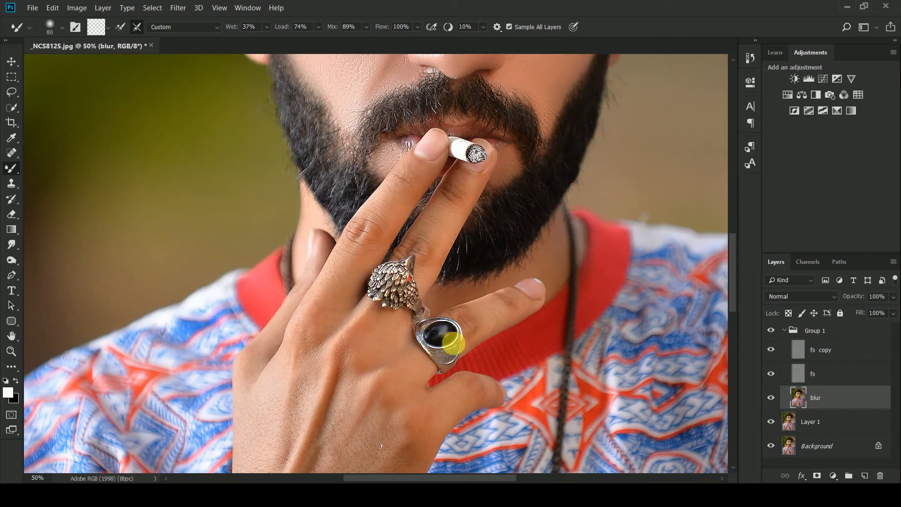
{"action": "key", "text": "bracketright"}
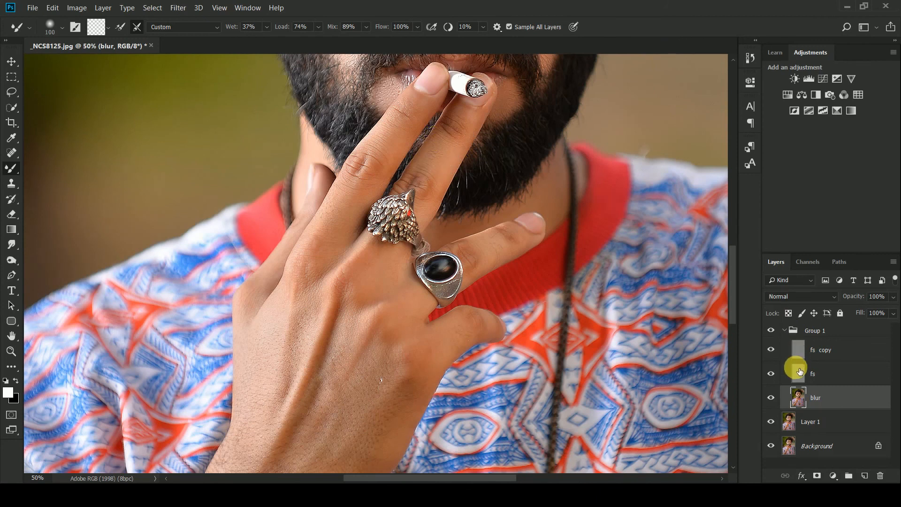
{"action": "left_click", "coordinate": [771, 355]}
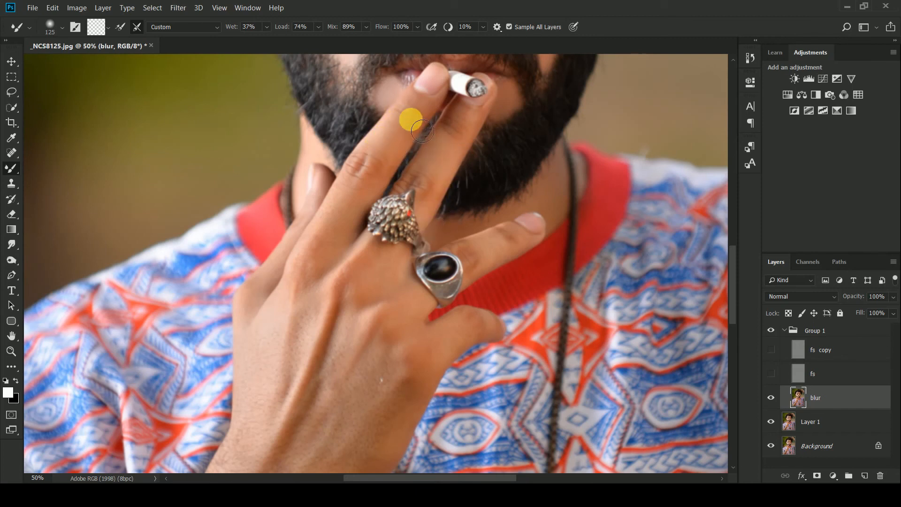
Smooth the skin on the fingers and back of the raised hand with the Mixer Brush, at sizes 125 to 175.
{"action": "left_click", "coordinate": [357, 230]}
{"action": "left_click_drag", "start_coordinate": [334, 191], "coordinate": [319, 225]}
{"action": "key", "text": "bracketright"}
{"action": "left_click_drag", "start_coordinate": [330, 256], "coordinate": [306, 270]}
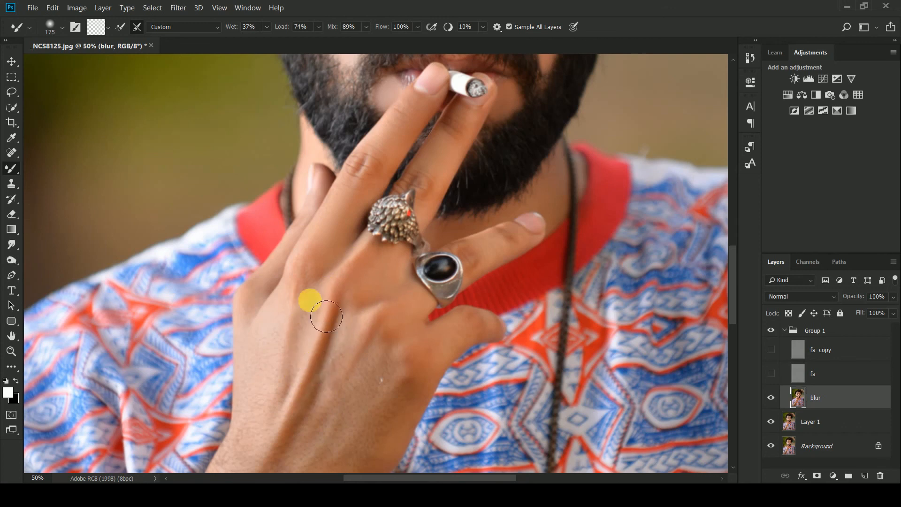
{"action": "mouse_move", "coordinate": [284, 409]}
{"action": "left_mouse_down"}
{"action": "mouse_move", "coordinate": [275, 365]}
{"action": "mouse_move", "coordinate": [267, 388]}
{"action": "left_mouse_up"}
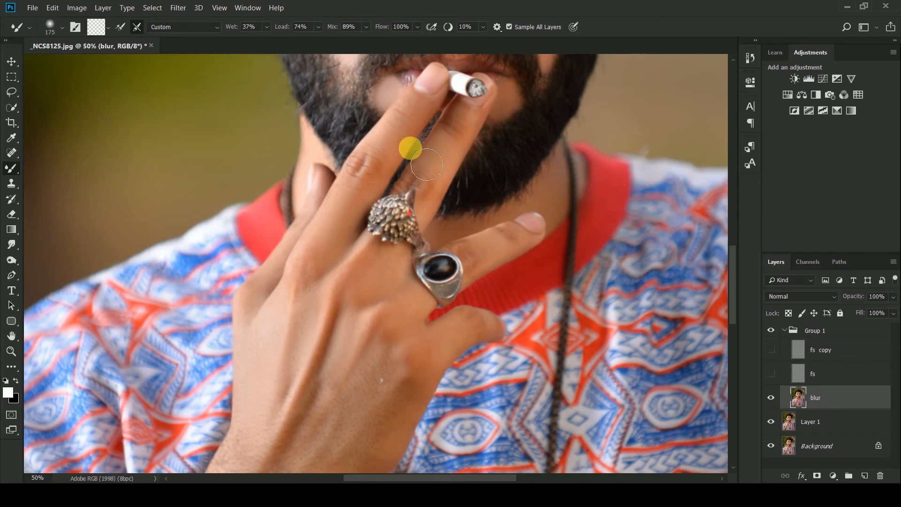
Check the smoothed hand and face, and turn the fs and fs copy texture layers back on.
{"action": "scroll", "coordinate": [387, 317], "scroll_direction": "up", "scroll_amount": 3}
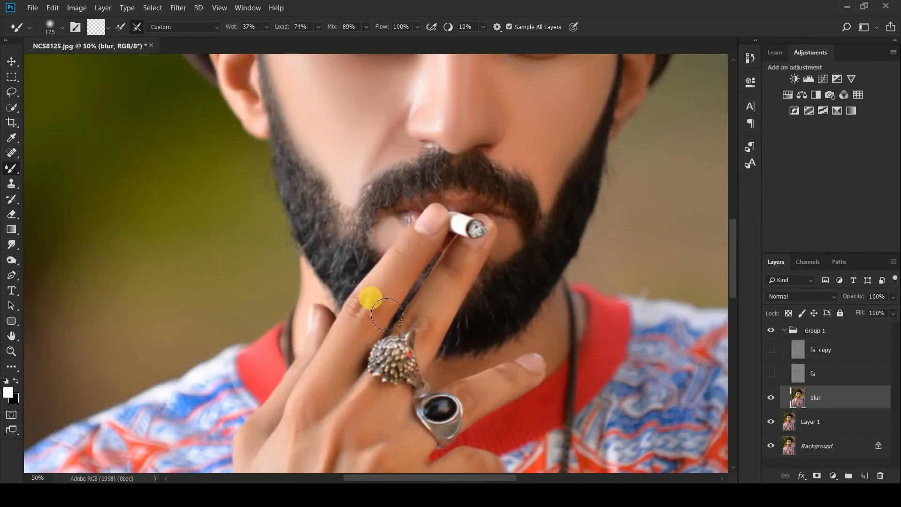
{"action": "scroll", "coordinate": [663, 268], "scroll_direction": "down", "scroll_amount": 3}
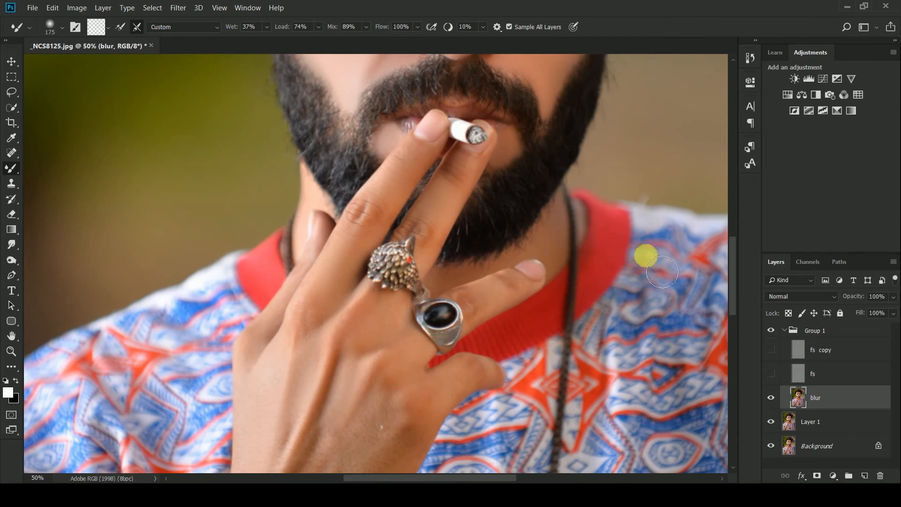
{"action": "key", "text": "ctrl+minus"}
{"action": "scroll", "coordinate": [359, 278], "scroll_direction": "up", "scroll_amount": 6}
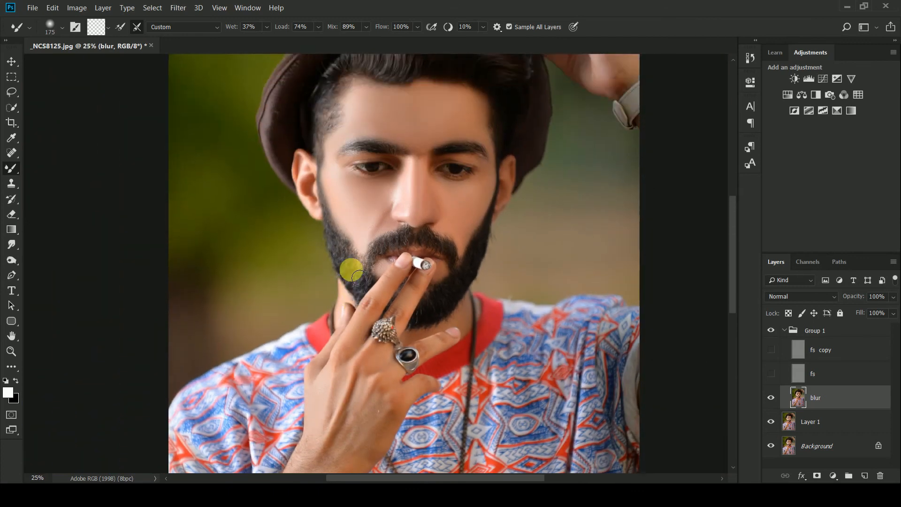
{"action": "key", "text": "ctrl+plus"}
{"action": "key", "text": "ctrl+plus"}
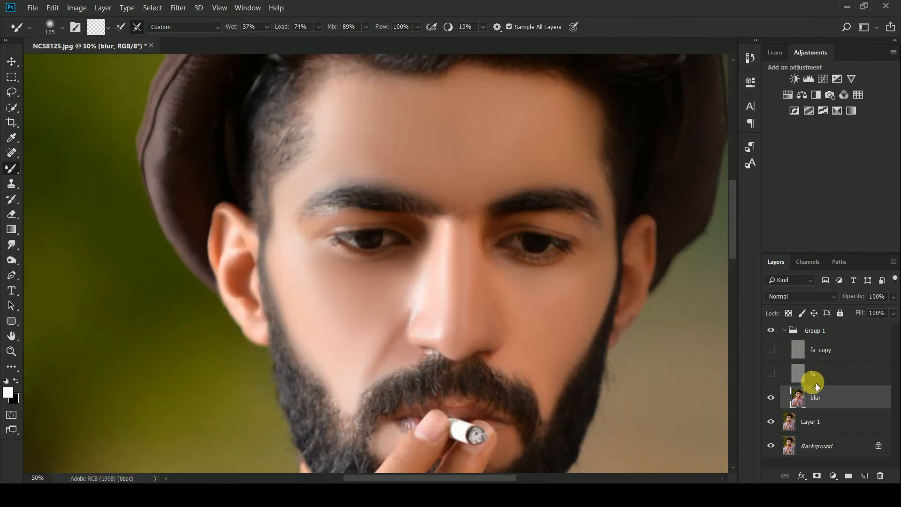
{"action": "left_click", "coordinate": [771, 373]}
{"action": "left_click", "coordinate": [771, 350]}
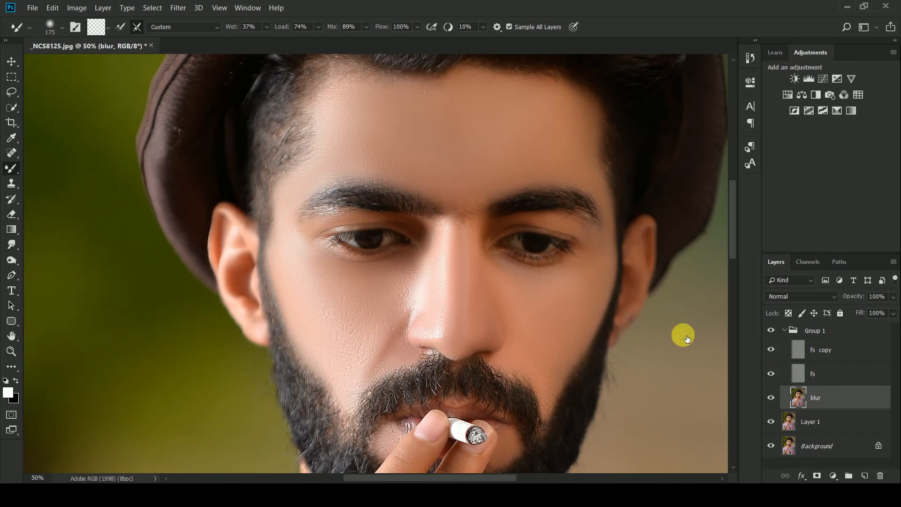
Examine the retouched skin with its texture restored, both up close on the face and across the full portrait.
{"action": "left_click_drag", "start_coordinate": [735, 250], "coordinate": [739, 276]}
{"action": "key", "text": "ctrl+minus"}
{"action": "key", "text": "ctrl+minus"}
{"action": "key", "text": "ctrl+plus"}
{"action": "key", "text": "ctrl+plus"}
{"action": "key", "text": "ctrl+plus"}
{"action": "scroll", "coordinate": [654, 312], "scroll_direction": "up", "scroll_amount": 5}
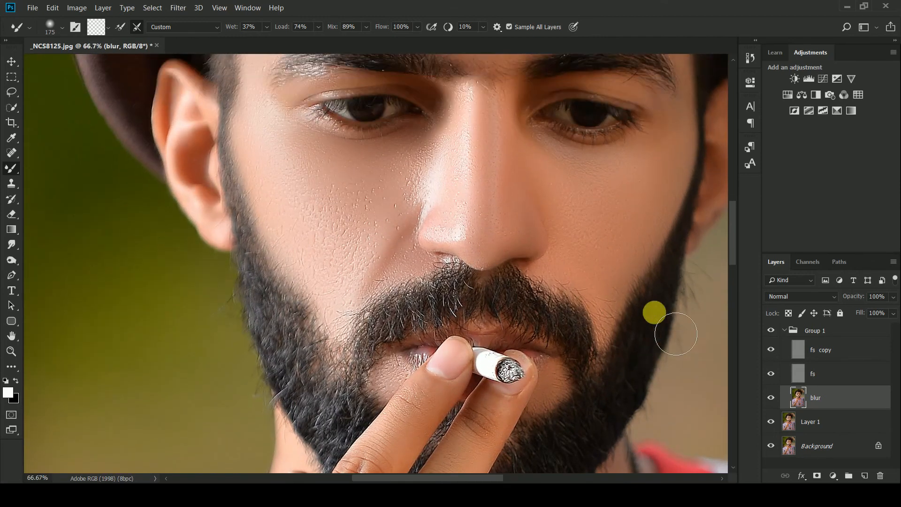
{"action": "scroll", "coordinate": [654, 312], "scroll_direction": "up", "scroll_amount": 3}
{"action": "scroll", "coordinate": [654, 313], "scroll_direction": "down", "scroll_amount": 3}
{"action": "scroll", "coordinate": [654, 312], "scroll_direction": "down", "scroll_amount": 5}
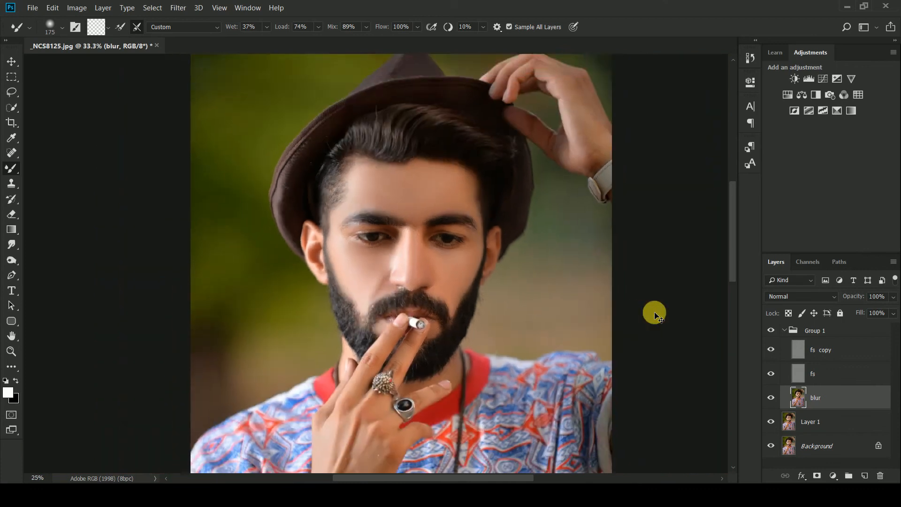
{"action": "scroll", "coordinate": [653, 313], "scroll_direction": "down", "scroll_amount": 1}
{"action": "scroll", "coordinate": [654, 313], "scroll_direction": "up", "scroll_amount": 1}
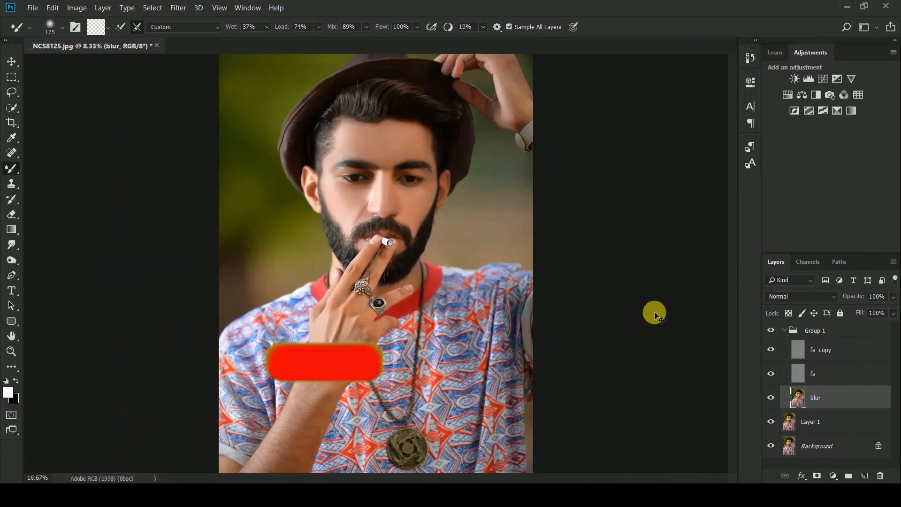
{"action": "scroll", "coordinate": [654, 313], "scroll_direction": "up", "scroll_amount": 1}
{"action": "key", "text": "ctrl+minus"}
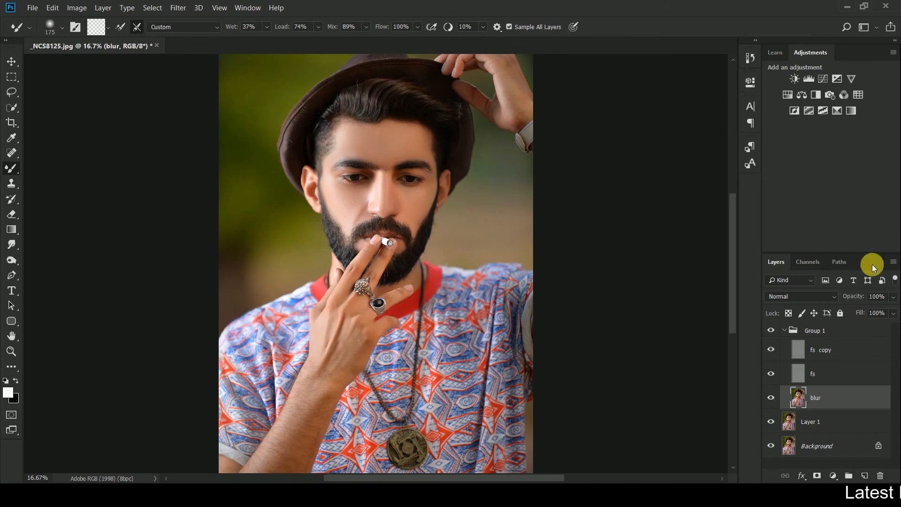
Collapse Group 1 and review the overall portrait at different magnifications.
{"action": "left_click", "coordinate": [786, 331]}
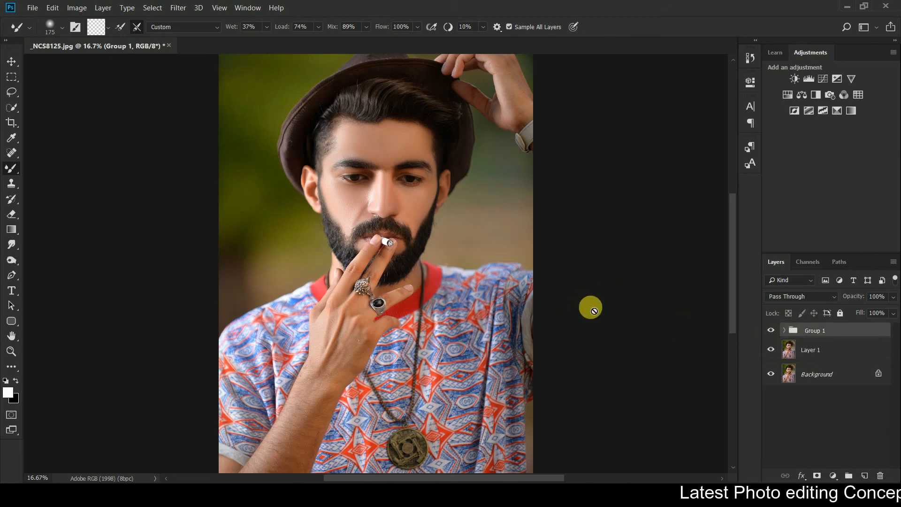
{"action": "key", "text": "ctrl+plus"}
{"action": "key", "text": "ctrl+minus"}
{"action": "key", "text": "ctrl+minus"}
{"action": "key", "text": "ctrl+plus"}
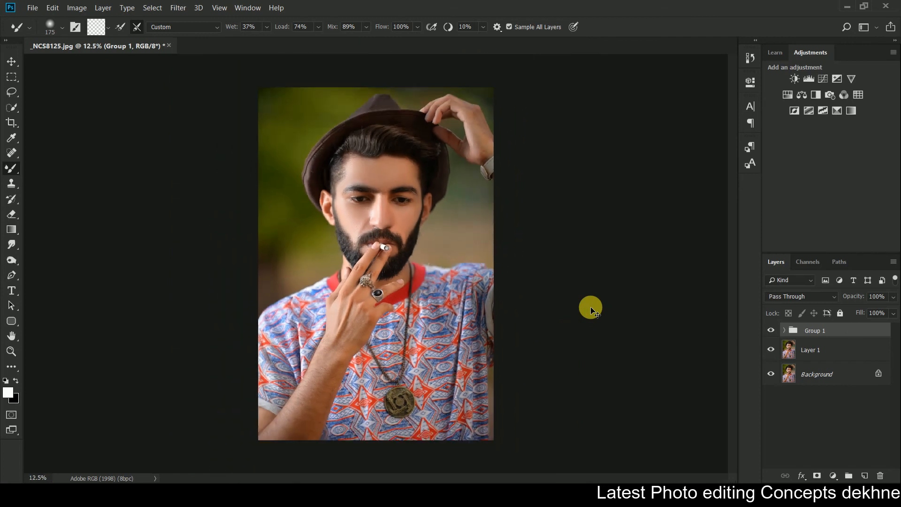
{"action": "key", "text": "ctrl+plus"}
{"action": "key", "text": "ctrl+minus"}
{"action": "key", "text": "ctrl+minus"}
{"action": "key", "text": "ctrl+plus"}
{"action": "key", "text": "ctrl+minus"}
{"action": "key", "text": "ctrl+plus"}
{"action": "key", "text": "ctrl+plus"}
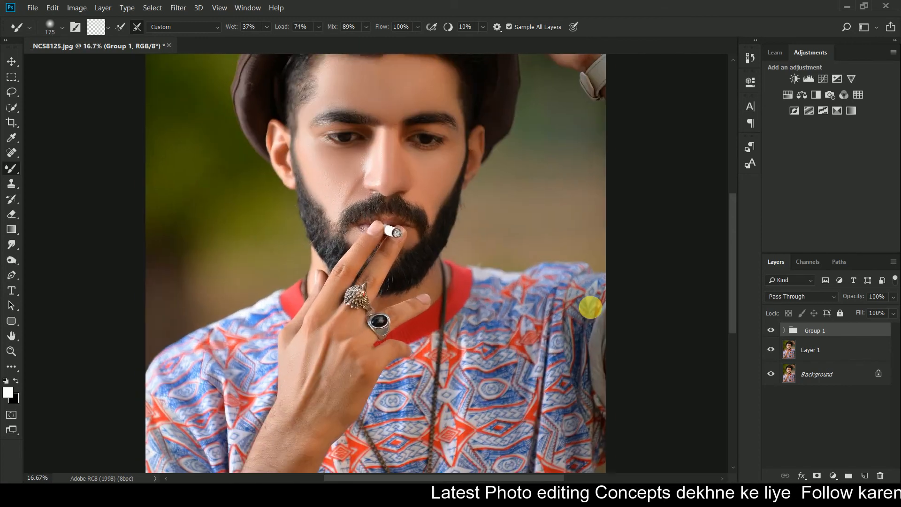
{"action": "scroll", "coordinate": [593, 311], "scroll_direction": "up", "scroll_amount": 5}
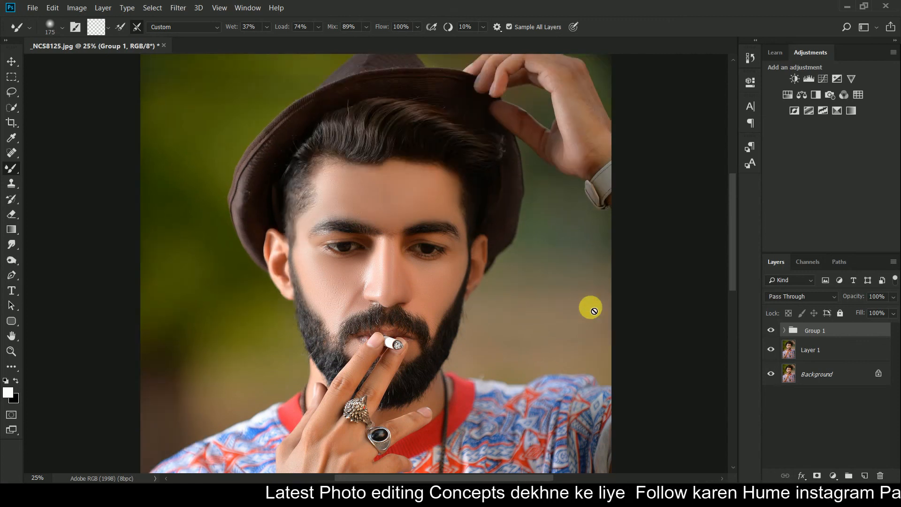
{"action": "key", "text": "ctrl+plus"}
{"action": "key", "text": "ctrl+minus"}
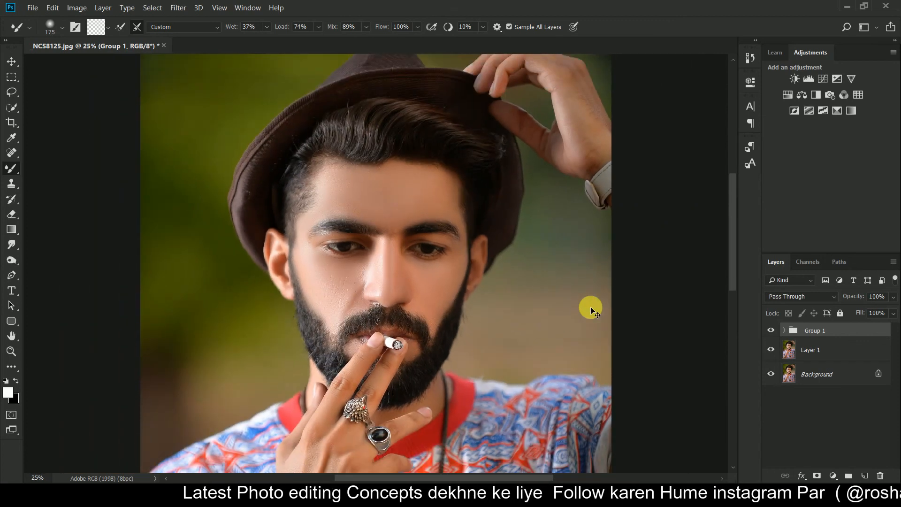
{"action": "key", "text": "ctrl+minus"}
{"action": "key", "text": "ctrl+plus"}
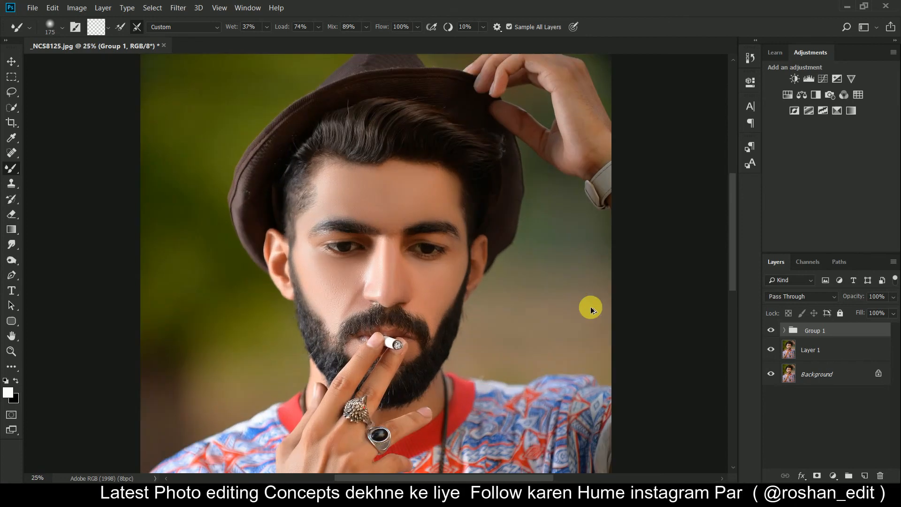
Stamp all visible layers into a new layer above Group 1.
{"action": "key", "text": "ctrl+shift+alt+n"}
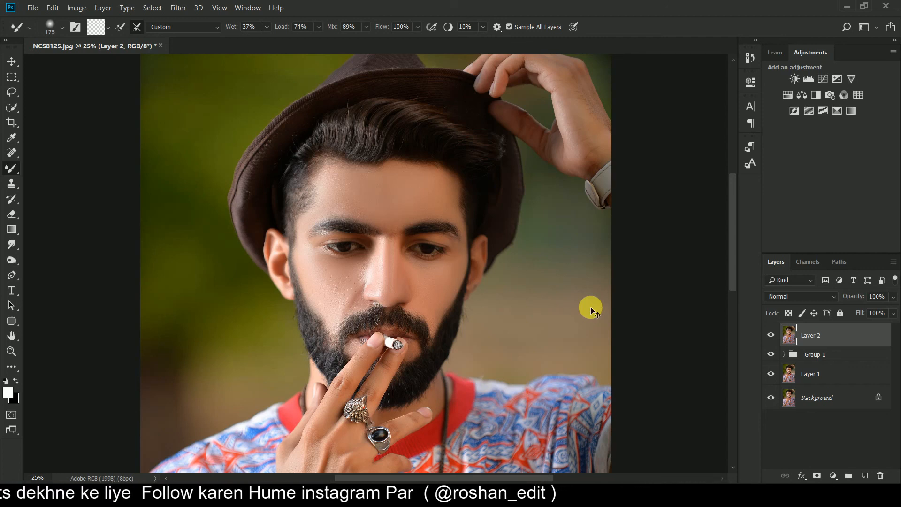
{"action": "key", "text": "ctrl+minus"}
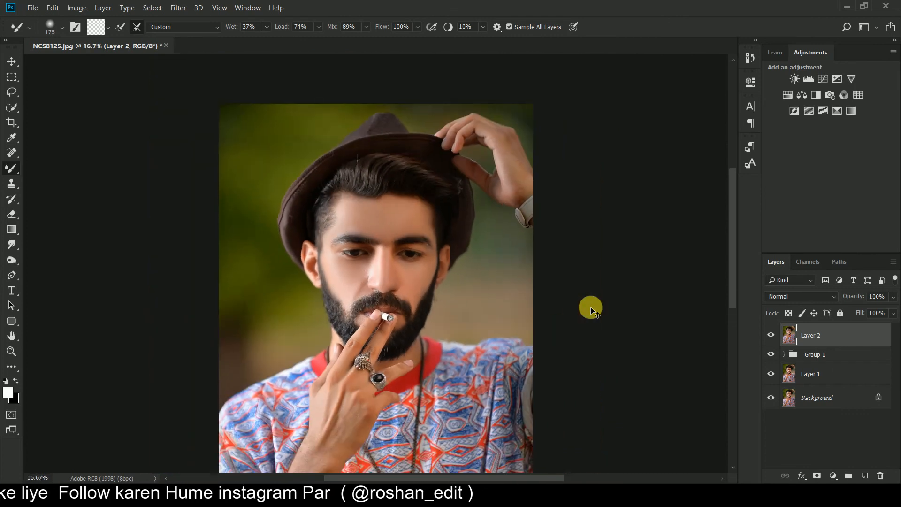
{"action": "key", "text": "ctrl+plus"}
Add a Selective Color adjustment layer and set its Reds to Cyan -24, Magenta -14 and Black +8.
{"action": "left_click", "coordinate": [832, 476]}
{"action": "left_click", "coordinate": [825, 458]}
{"action": "left_click_drag", "start_coordinate": [641, 156], "coordinate": [632, 153]}
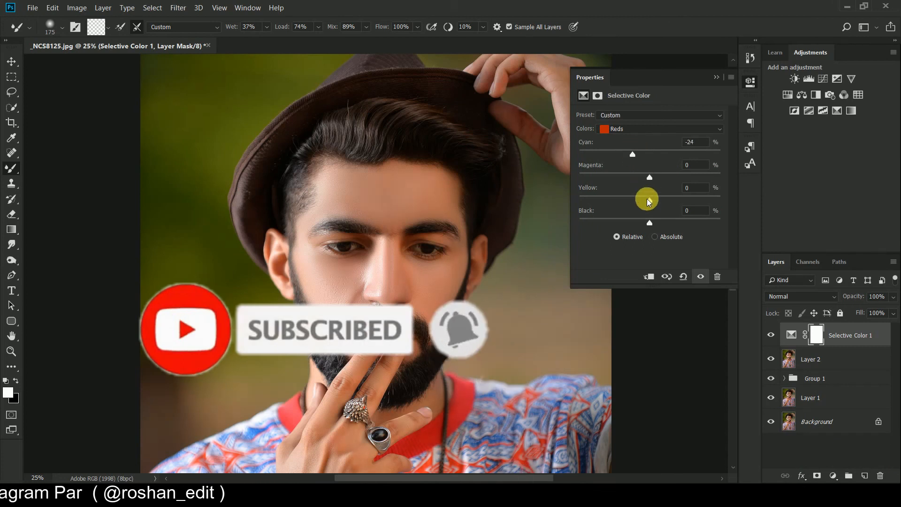
{"action": "left_click_drag", "start_coordinate": [657, 181], "coordinate": [638, 179]}
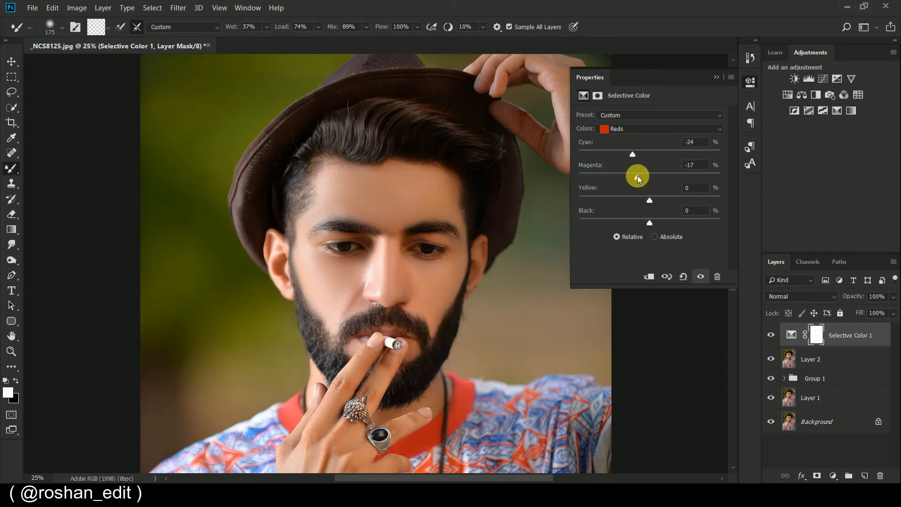
{"action": "mouse_move", "coordinate": [649, 223]}
{"action": "left_mouse_down"}
{"action": "mouse_move", "coordinate": [663, 224]}
{"action": "mouse_move", "coordinate": [635, 223]}
{"action": "mouse_move", "coordinate": [661, 224]}
{"action": "left_mouse_up"}
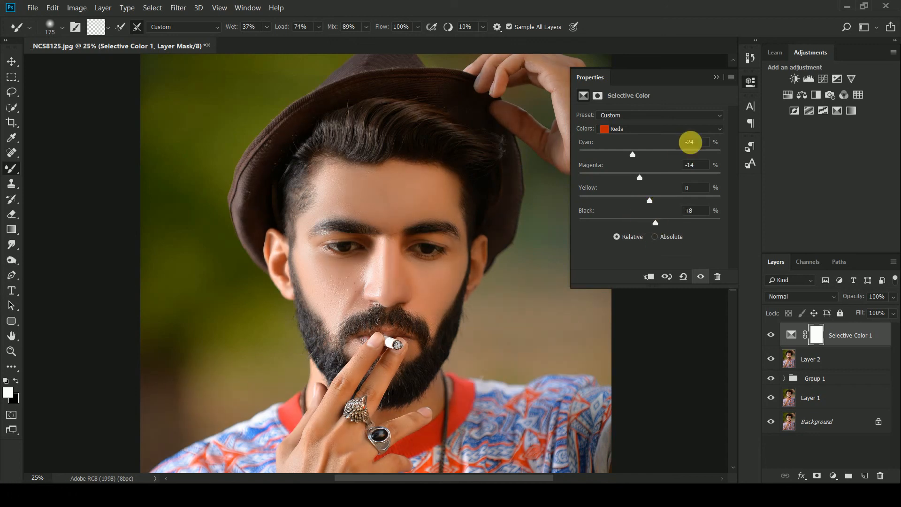
{"action": "left_click", "coordinate": [717, 77]}
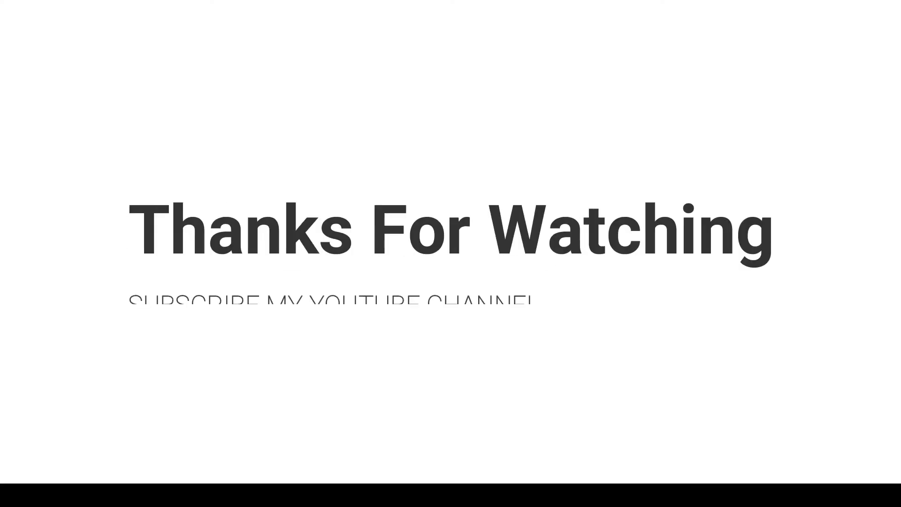